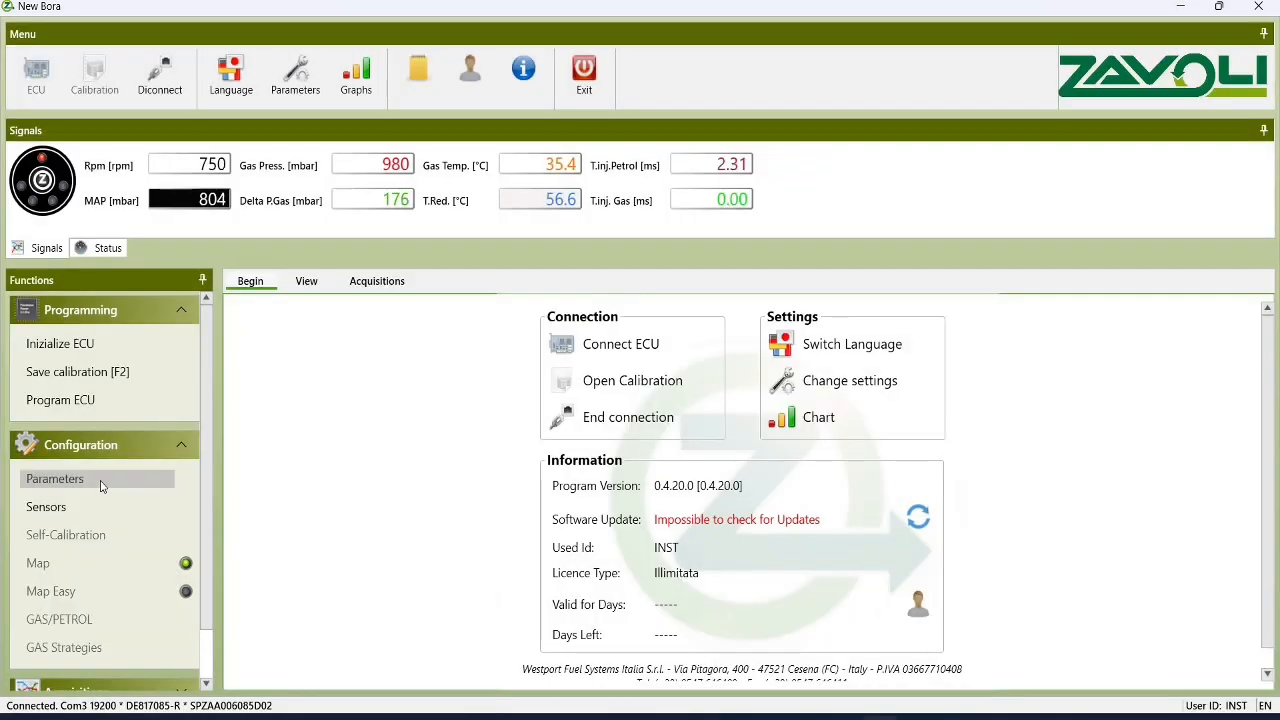
# Open the configuration parameters and set the petrol engine displacement to 1200.
pyautogui.click(100, 485)
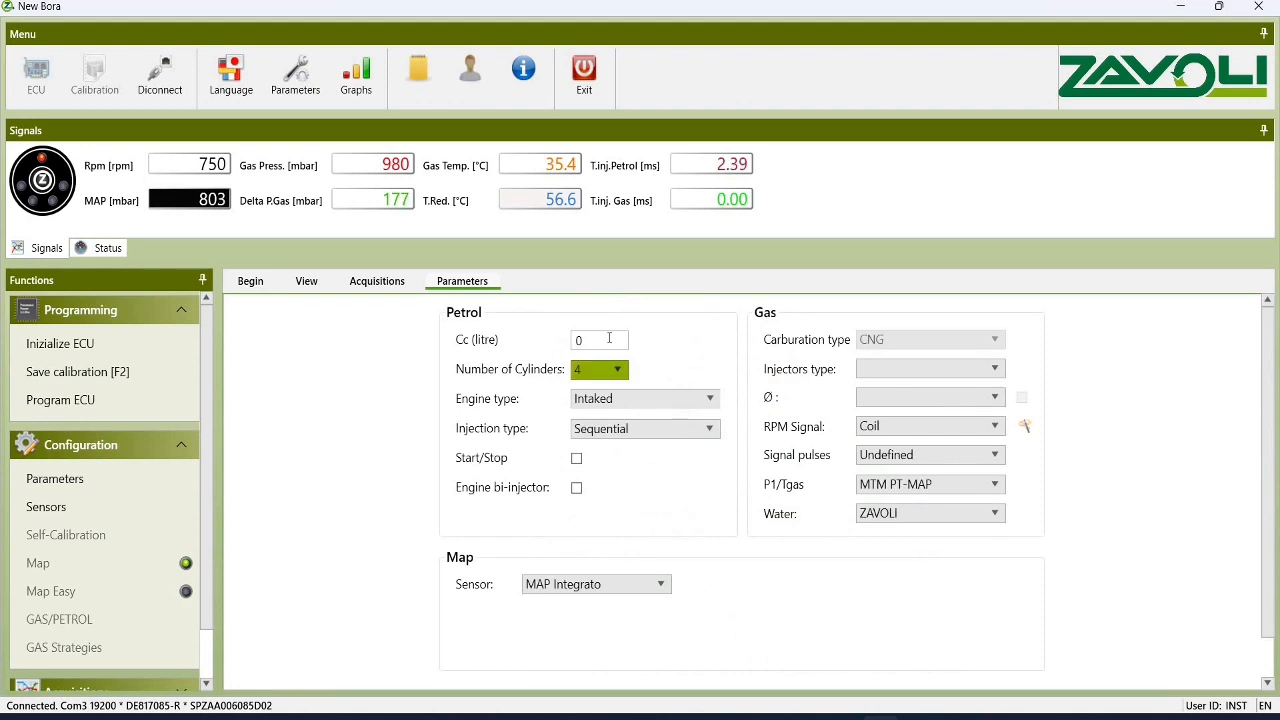
pyautogui.click(609, 338)
pyautogui.write('1200')
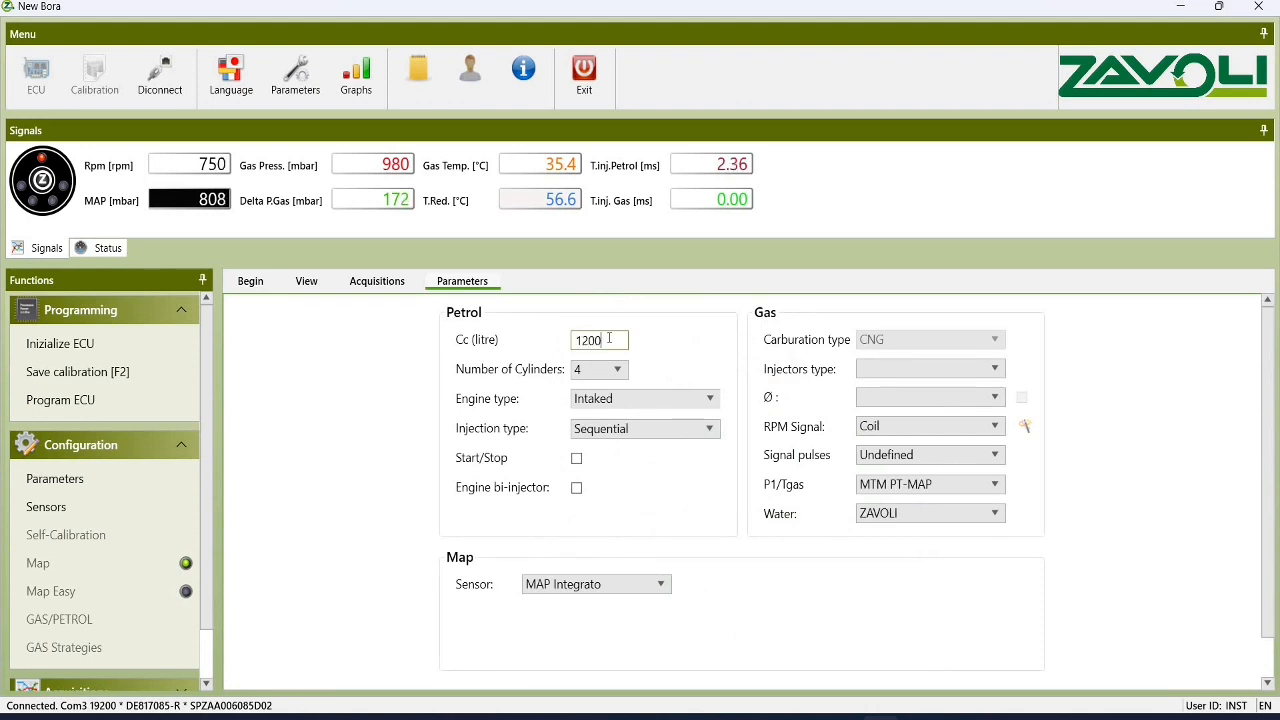
pyautogui.press('Return')
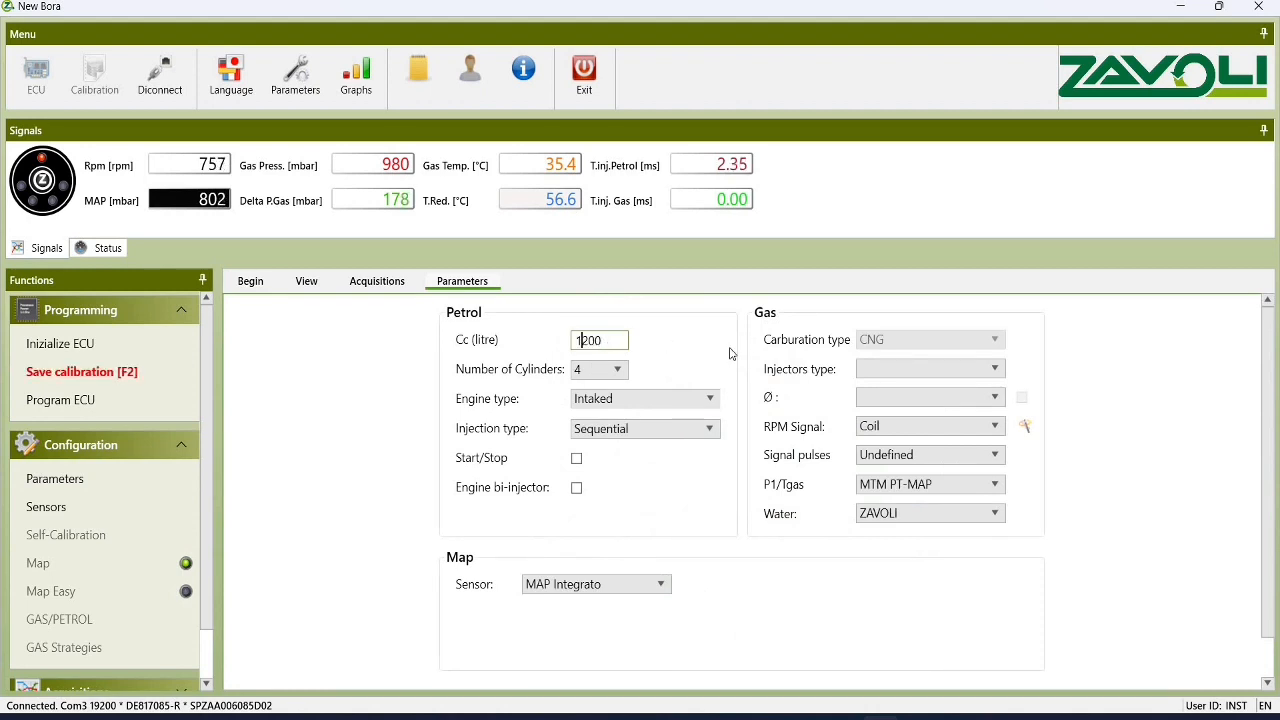
pyautogui.click(730, 349)
# Set the gas injectors type to Type 30 STD (3Ω) and the nozzle diameter to T30 - 2.00mm.
pyautogui.click(866, 370)
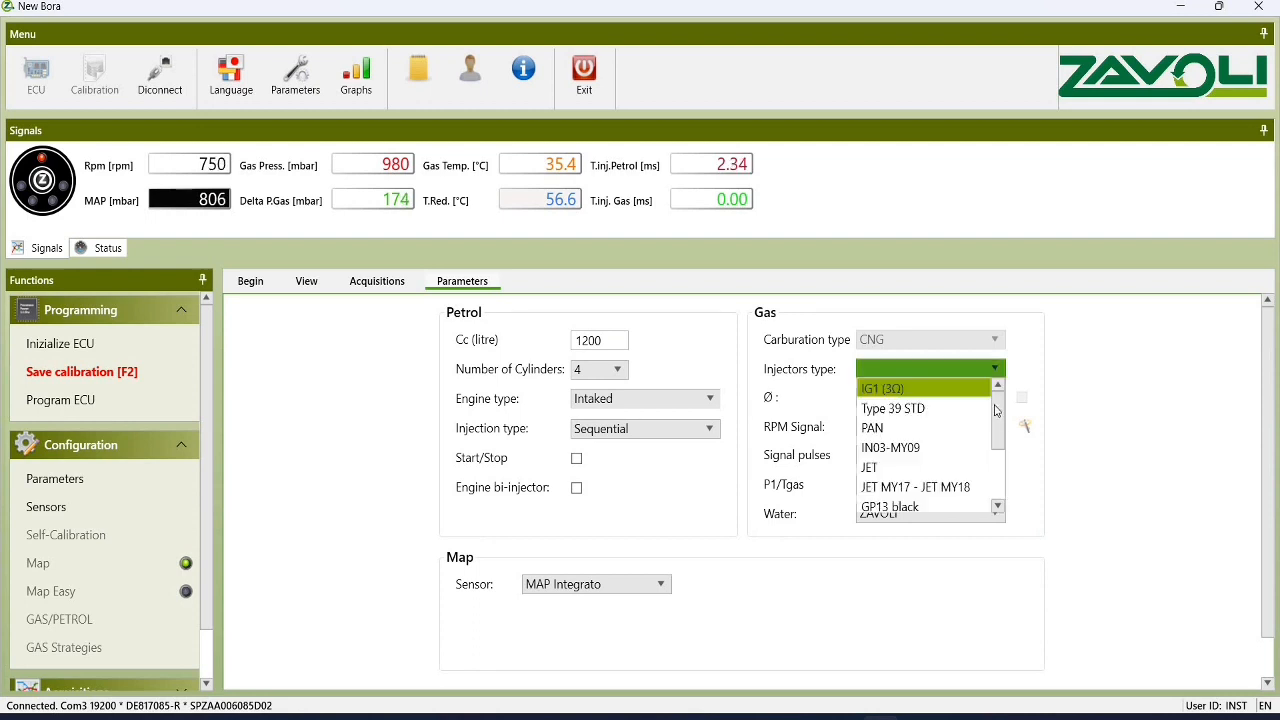
pyautogui.moveTo(997, 410); pyautogui.dragTo(955, 462)
pyautogui.click(949, 467)
pyautogui.click(929, 399)
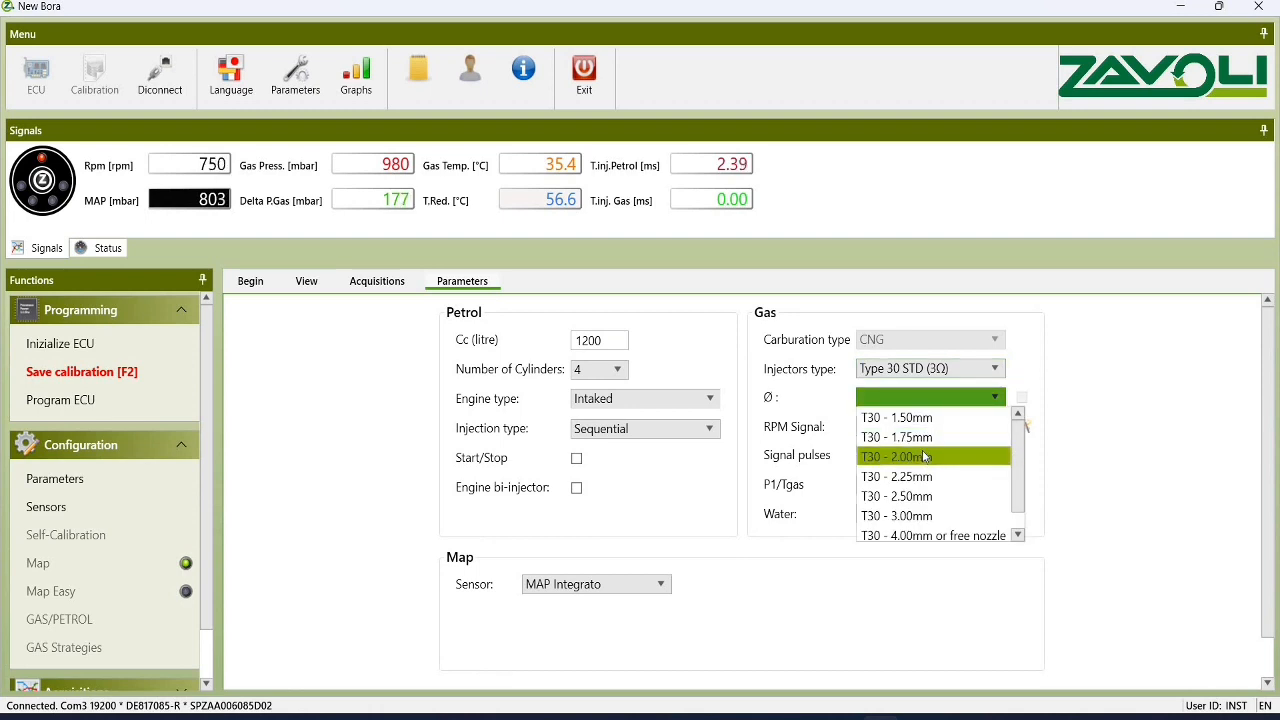
pyautogui.click(925, 457)
# Set the RPM signal source to RPM signal or crankshaft sensor and the P1/Tgas sensor to the brown PTS 4.5 bar.
pyautogui.click(924, 426)
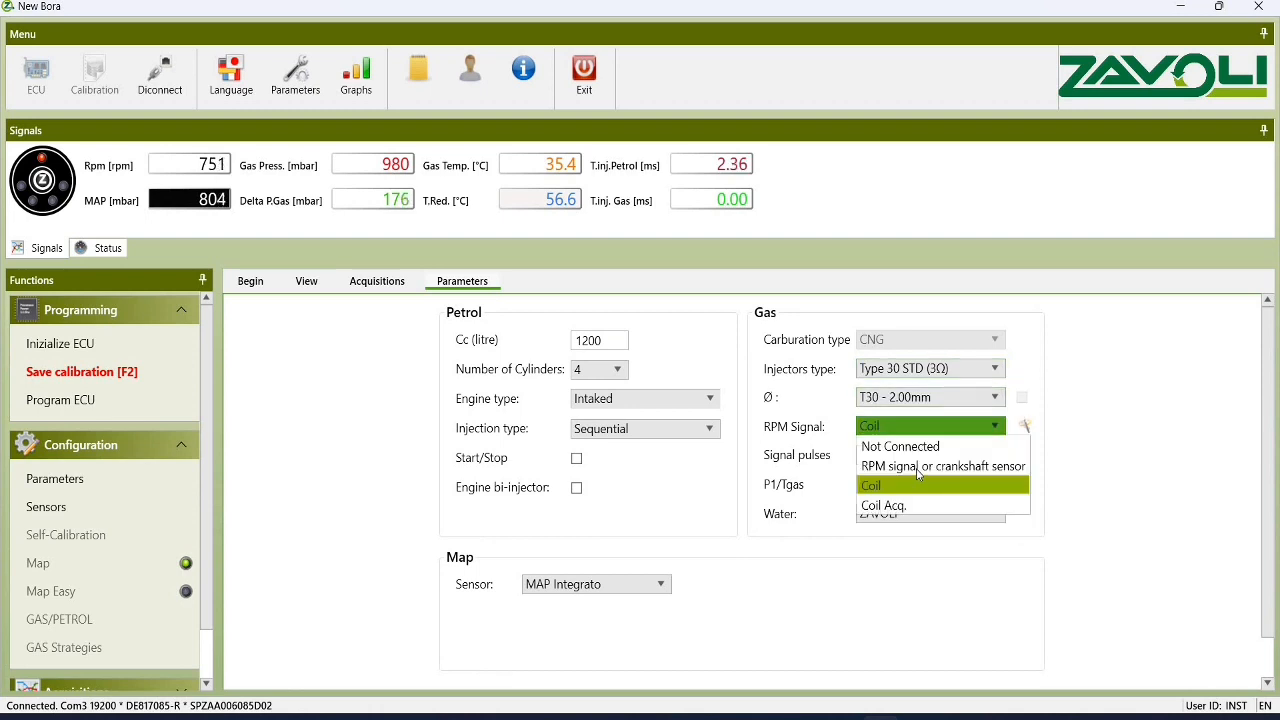
pyautogui.click(1003, 466)
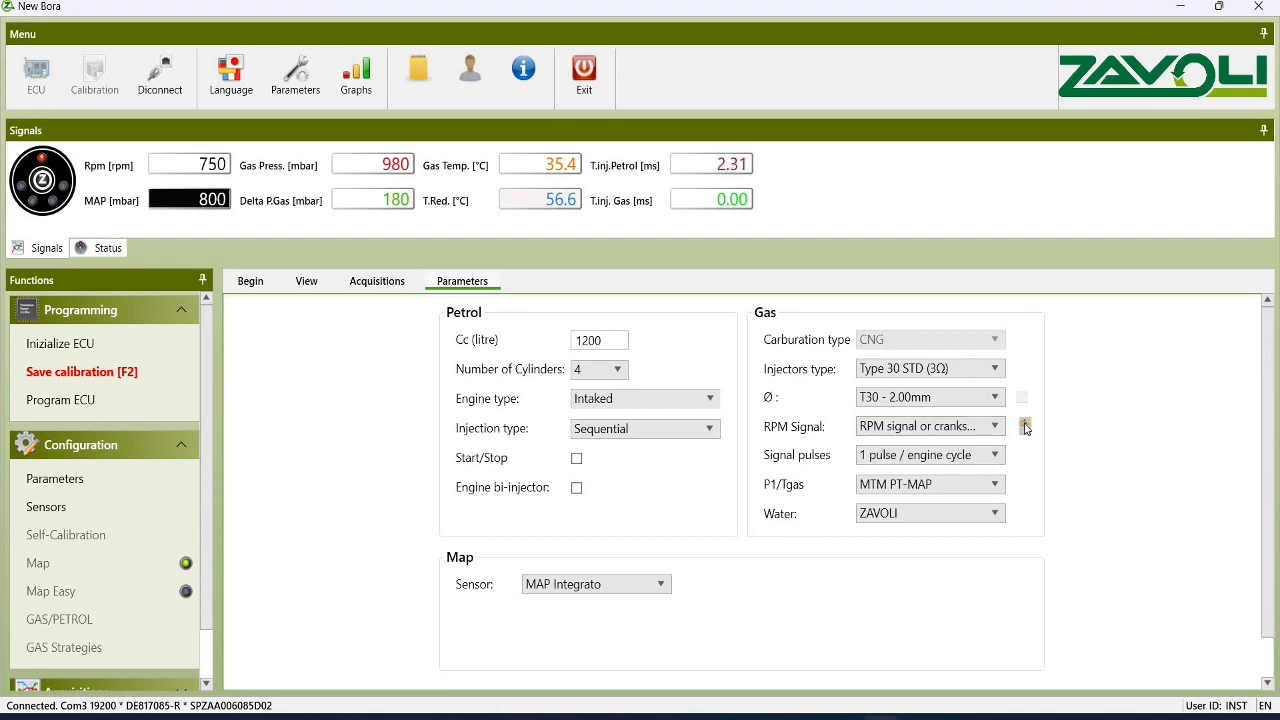
pyautogui.click(975, 494)
pyautogui.click(962, 504)
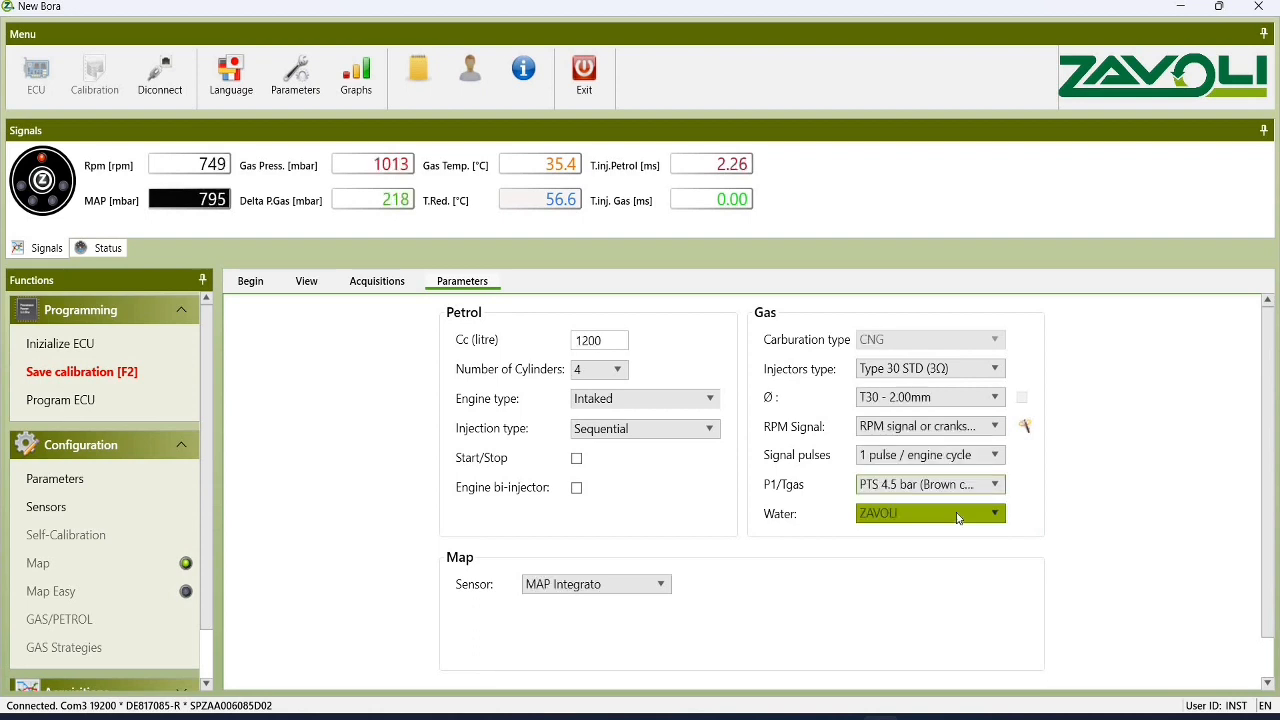
# Choose DE802...101/051 as the water sensor and OEM as the MAP sensor.
pyautogui.click(957, 515)
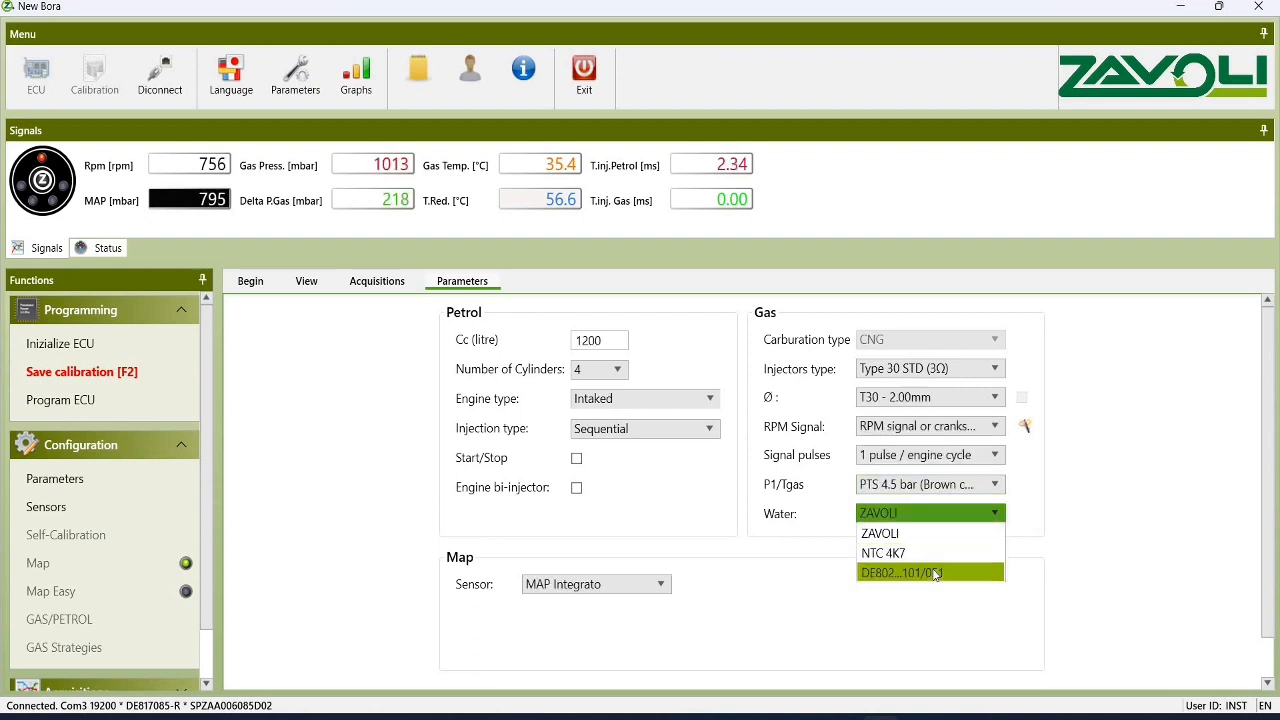
pyautogui.click(935, 573)
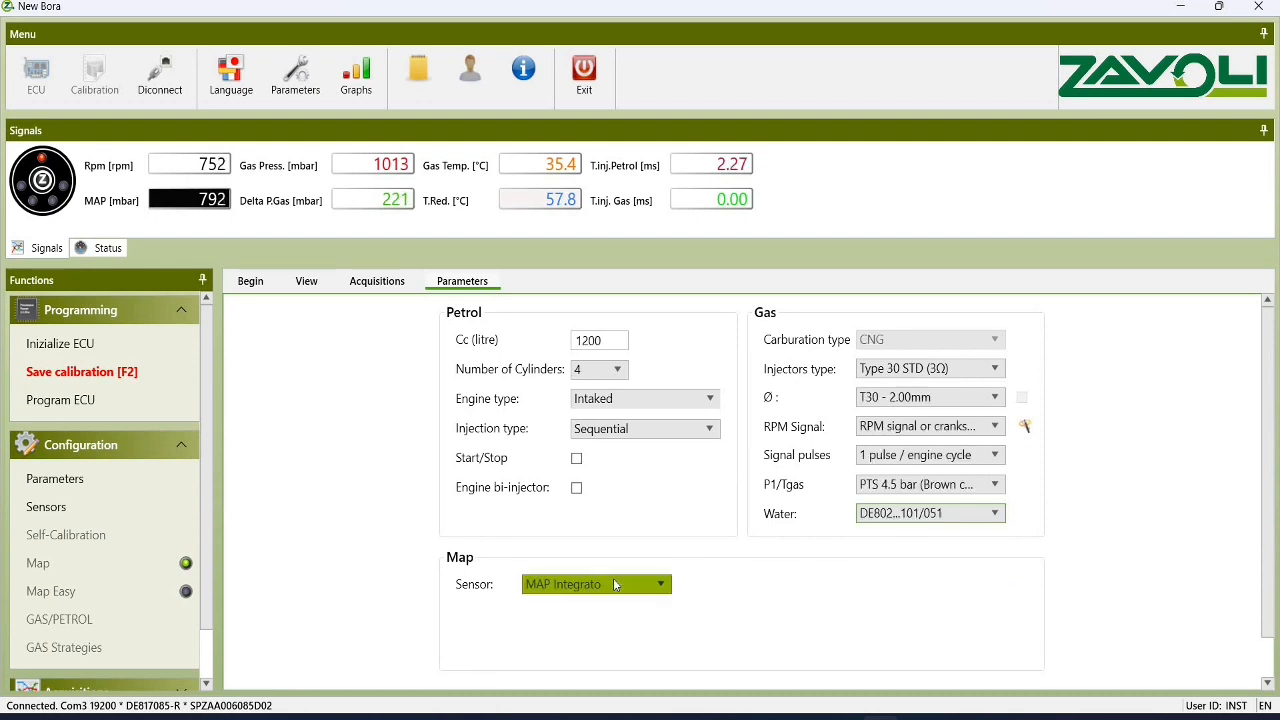
pyautogui.click(583, 587)
pyautogui.click(566, 600)
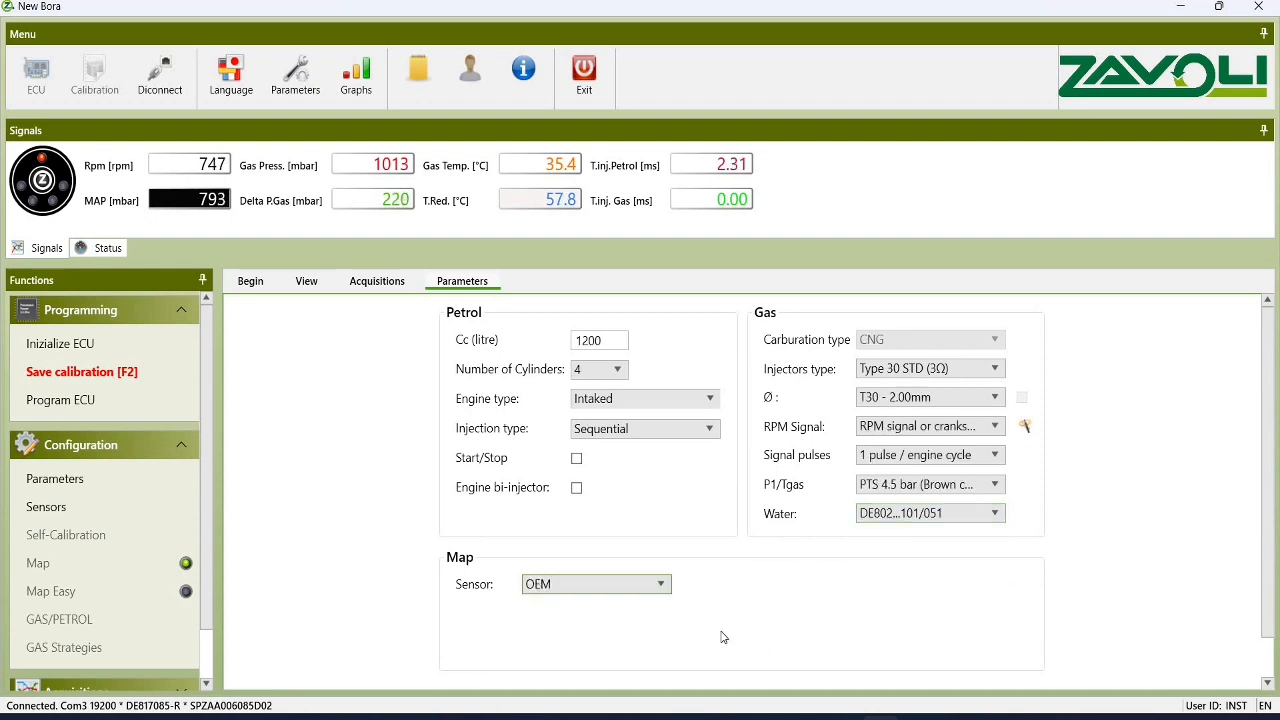
# Acquire the MAP sensor readings with OBD pressures of 350 mbar at engine idle and 1000 mbar with the engine off.
pyautogui.doubleClick(778, 650)
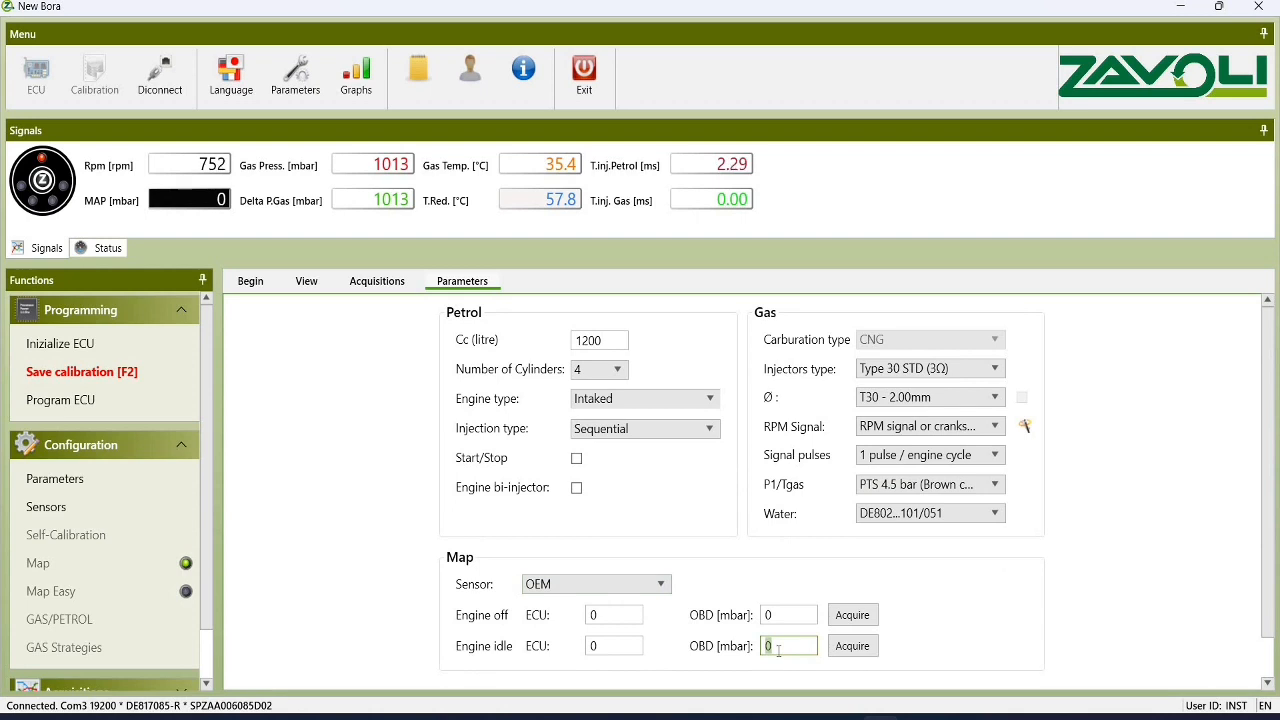
pyautogui.click(852, 650)
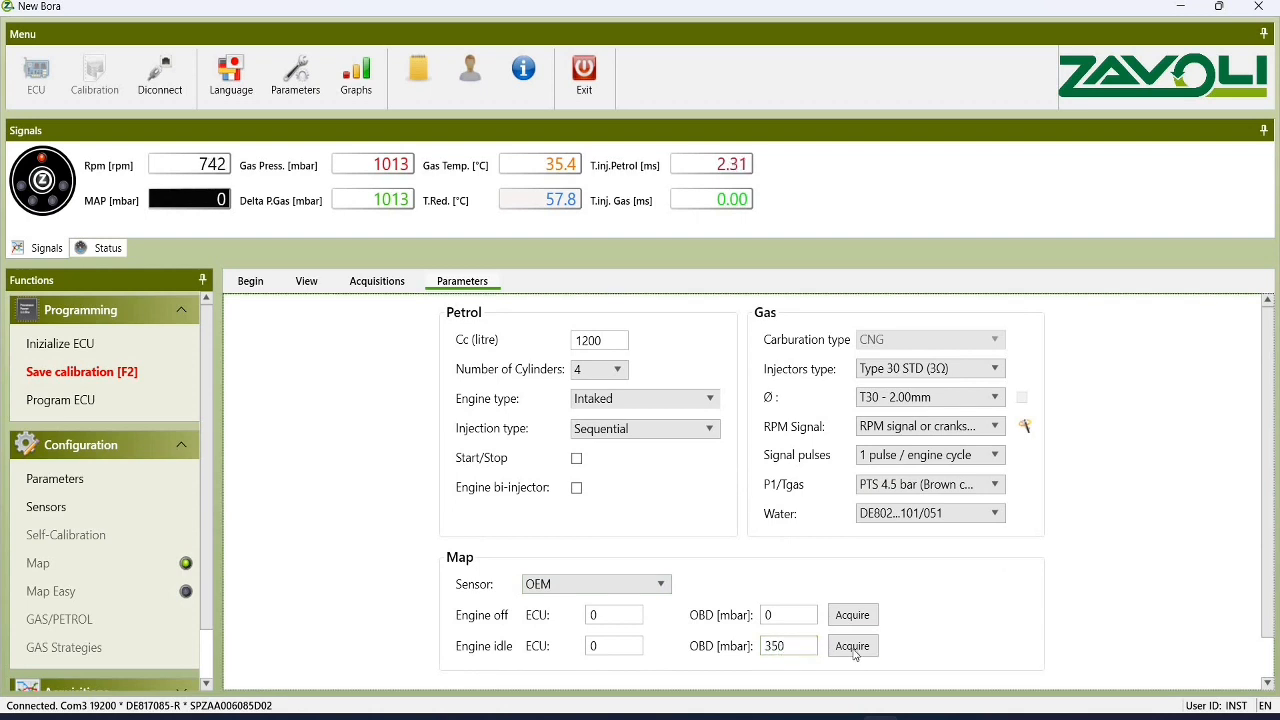
pyautogui.click(853, 650)
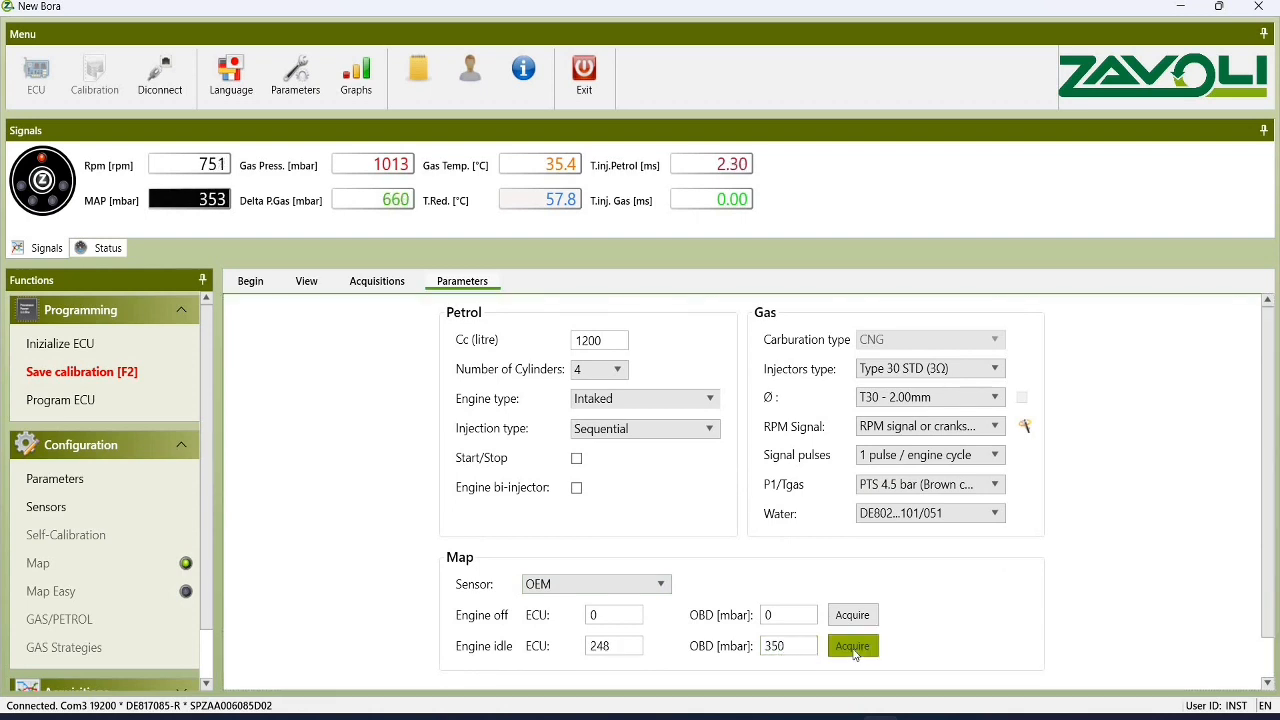
pyautogui.click(810, 614)
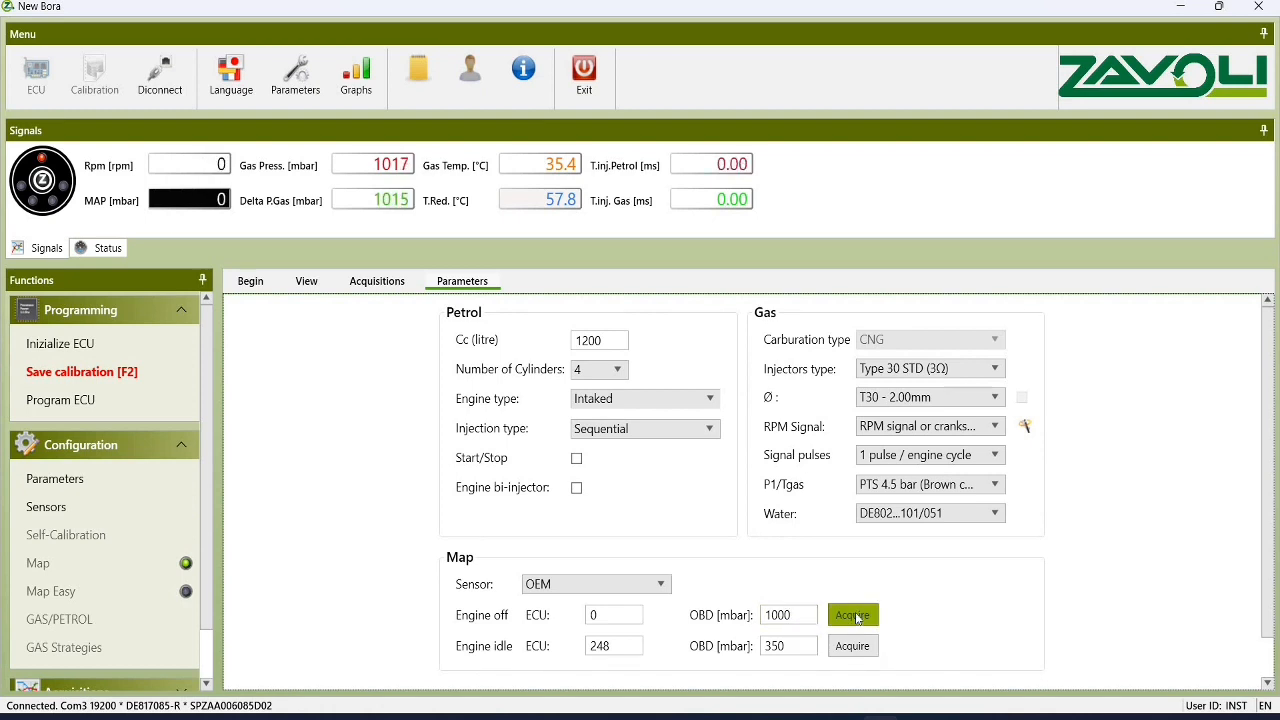
pyautogui.click(853, 615)
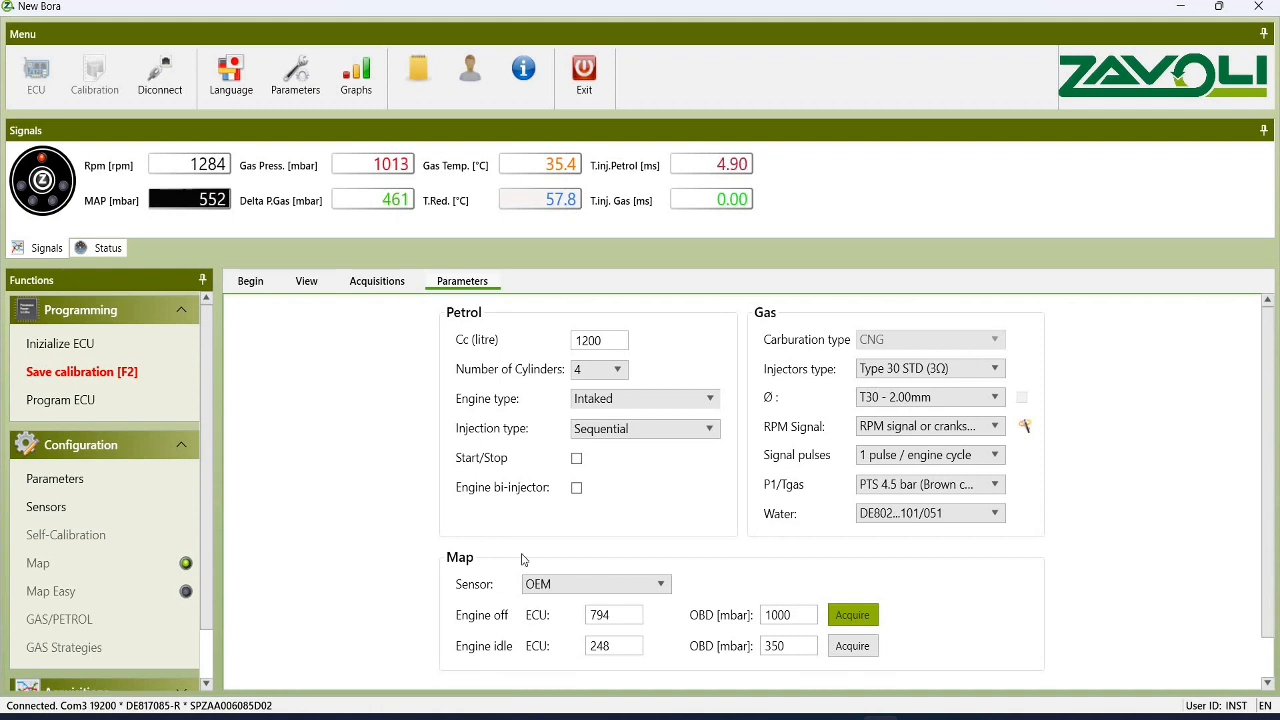
# Open the sensors configuration and set the first lambda sensor to Standard.
pyautogui.click(117, 513)
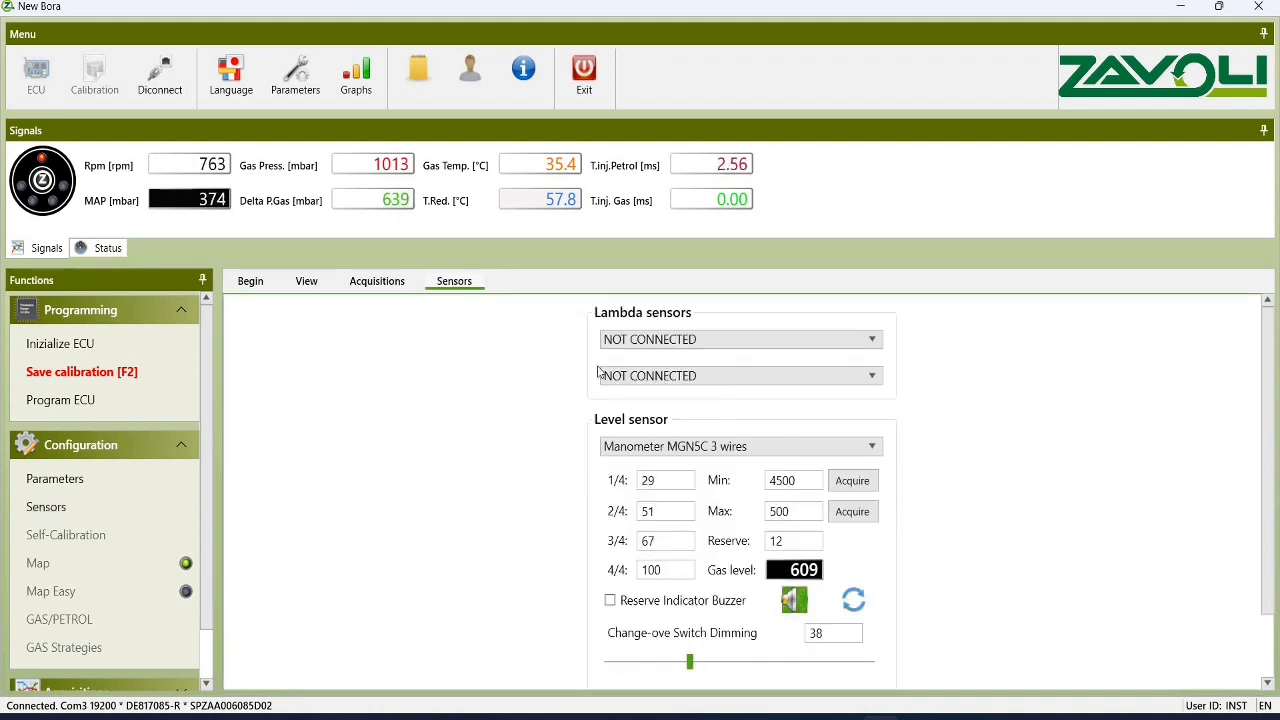
pyautogui.click(660, 340)
pyautogui.click(662, 358)
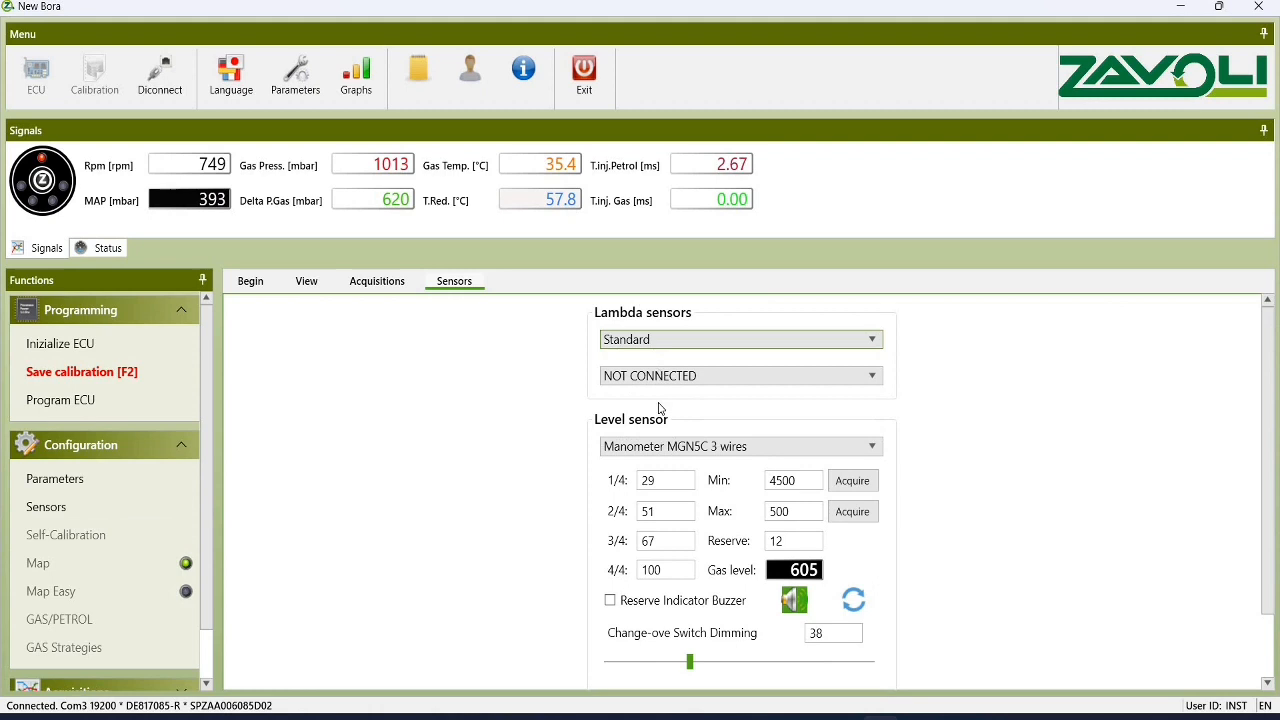
# Set the level sensor's 1/4, 2/4 and 3/4 thresholds to 25, 50 and 75, and enable the reserve indicator buzzer.
pyautogui.click(666, 483)
pyautogui.press('BackSpace')
pyautogui.write('5')
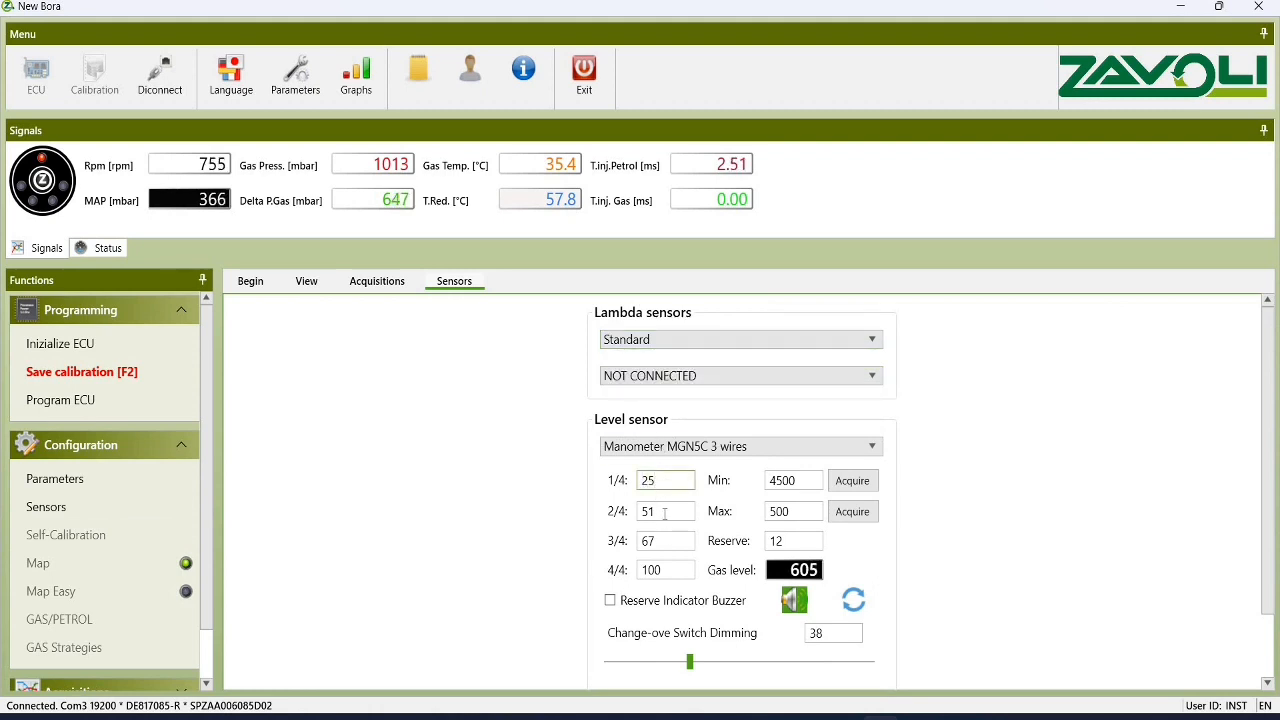
pyautogui.click(665, 513)
pyautogui.doubleClick(665, 513)
pyautogui.write('50')
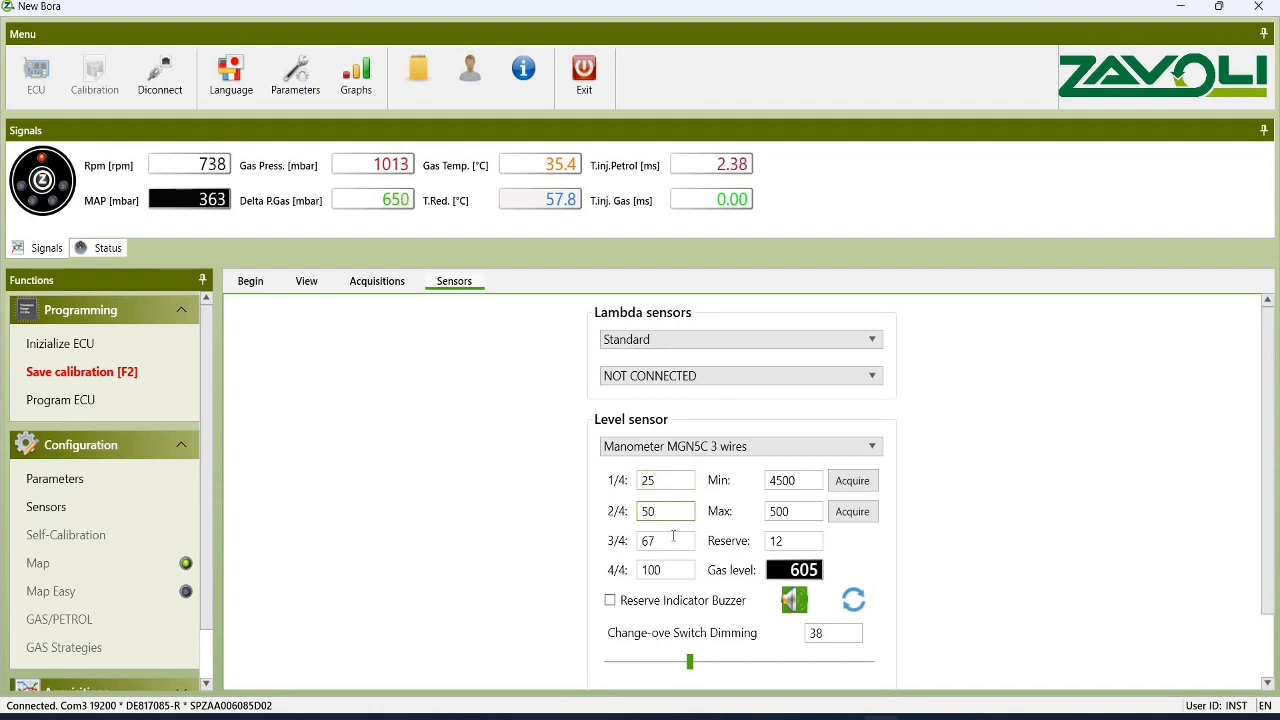
pyautogui.doubleClick(674, 541)
pyautogui.write('75')
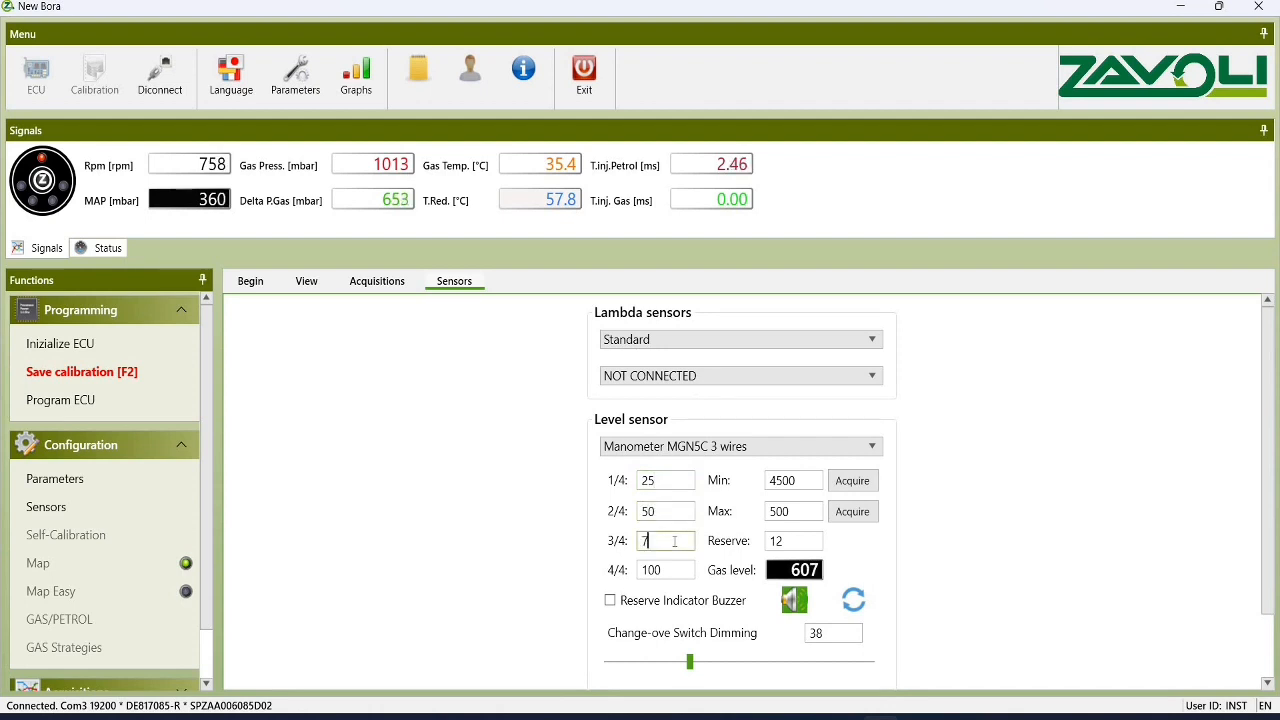
pyautogui.click(610, 600)
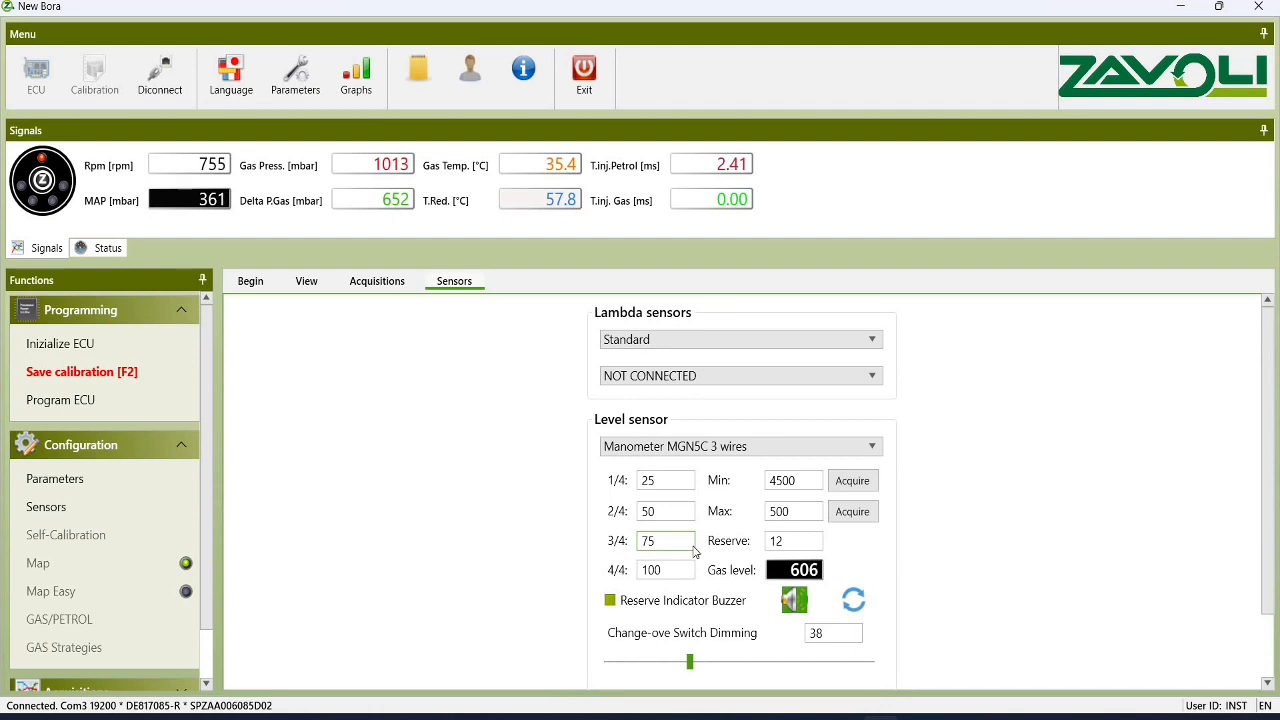
# Set the level sensor's minimum to 0 and maximum to 1800.
pyautogui.doubleClick(815, 480)
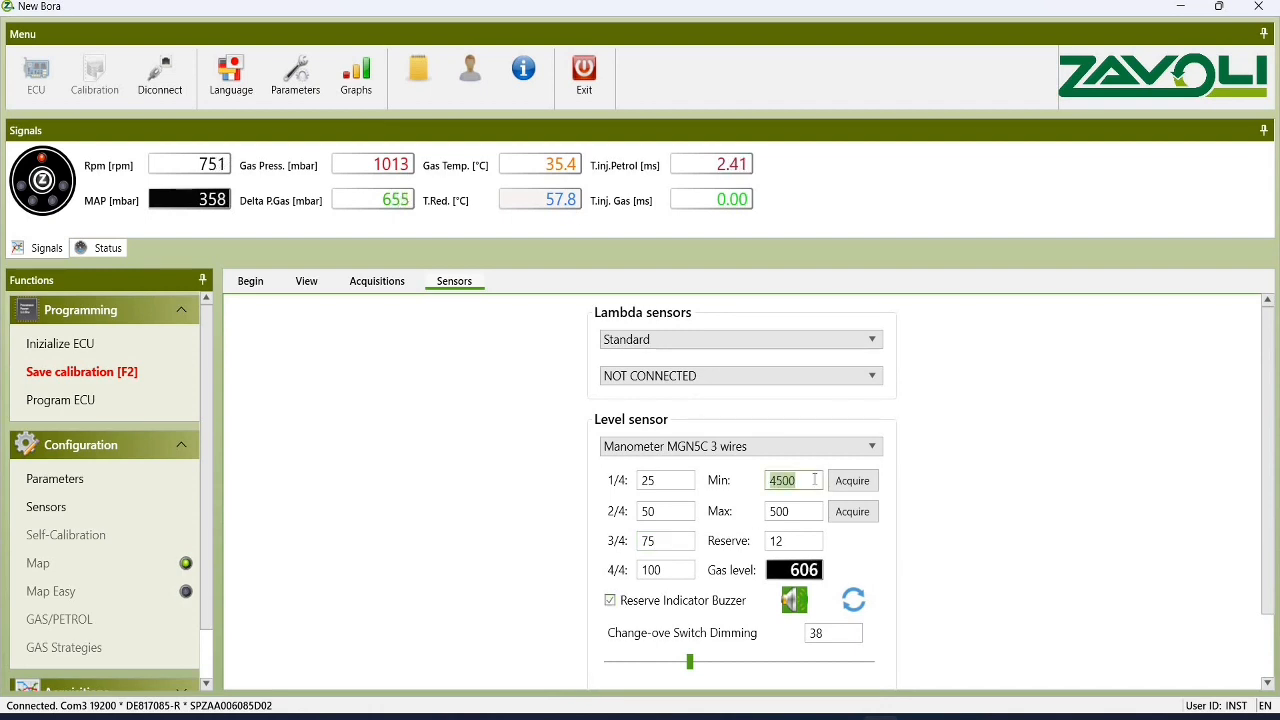
pyautogui.write('0')
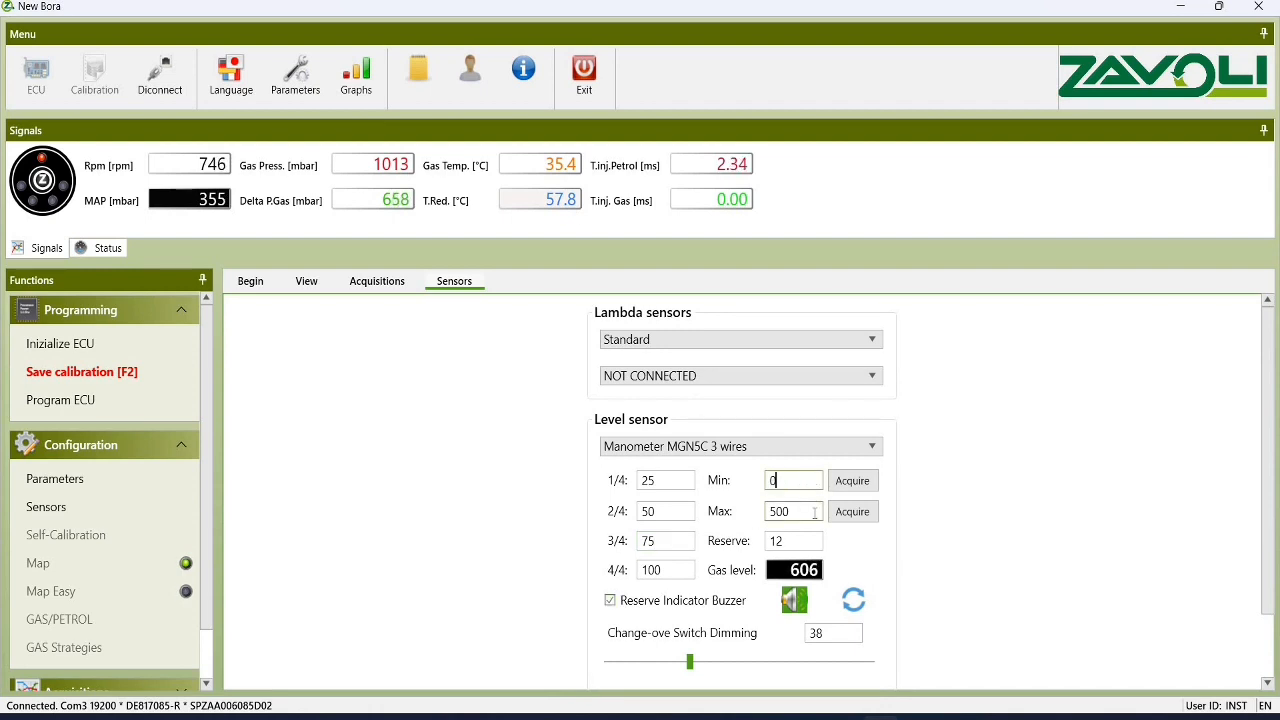
pyautogui.doubleClick(815, 512)
pyautogui.write('18')
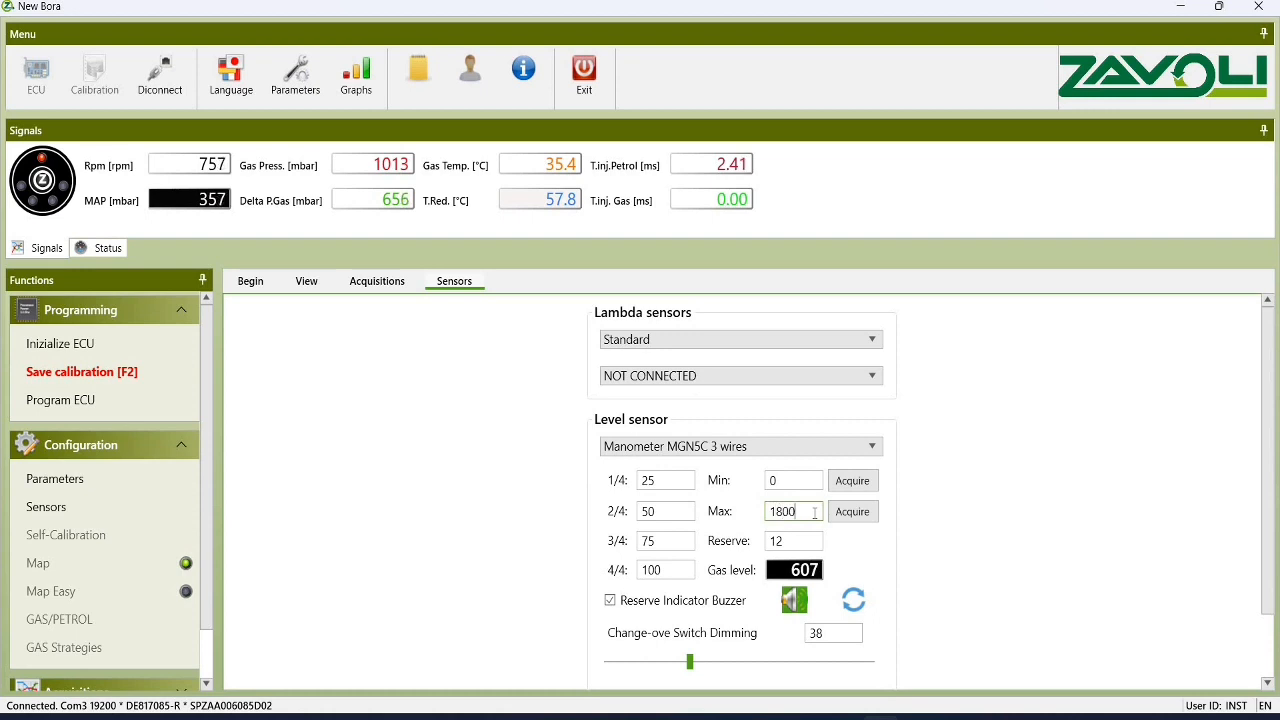
# Set the level sensor's reserve to 20 and the changeover switch dimming to 90.
pyautogui.doubleClick(804, 541)
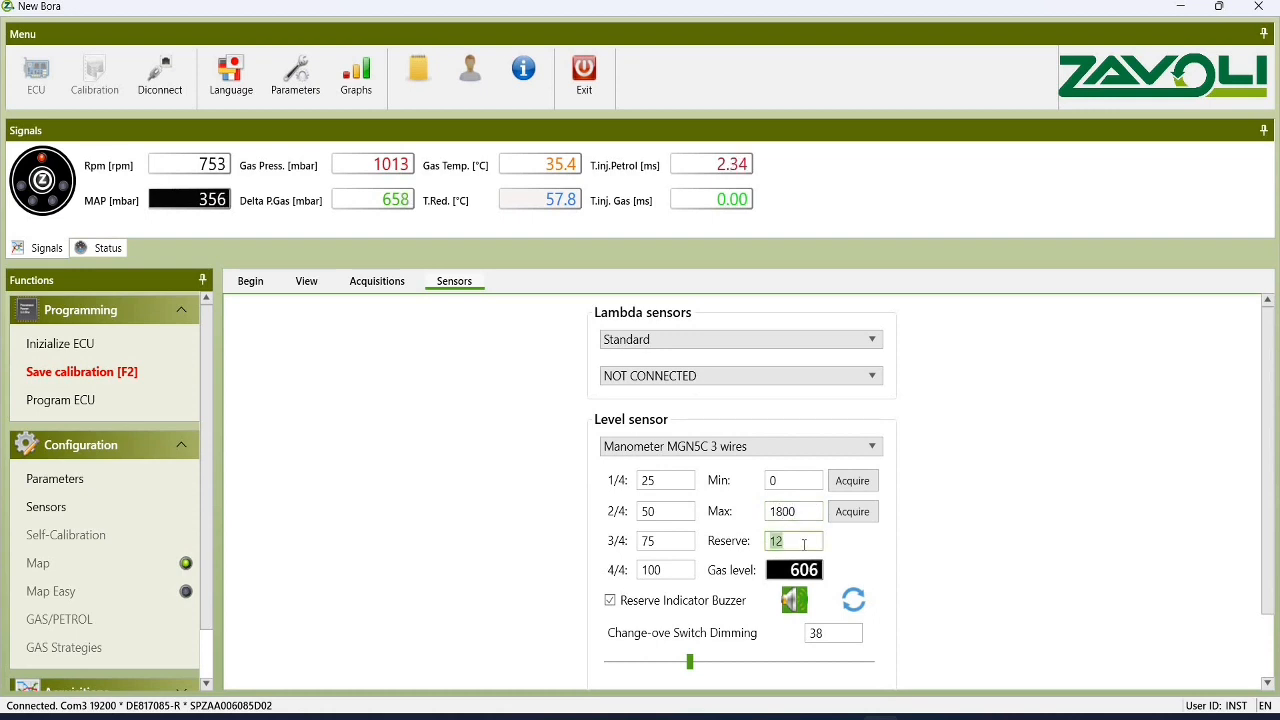
pyautogui.write('20')
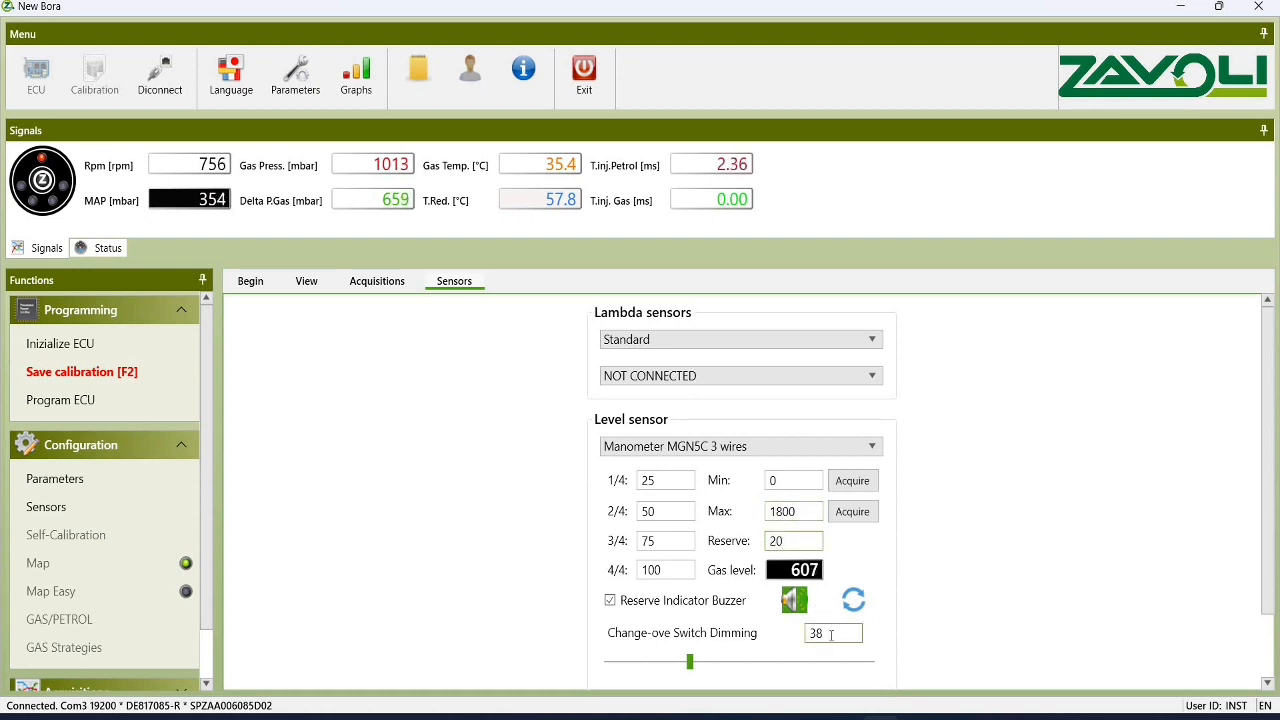
pyautogui.doubleClick(830, 635)
pyautogui.write('90')
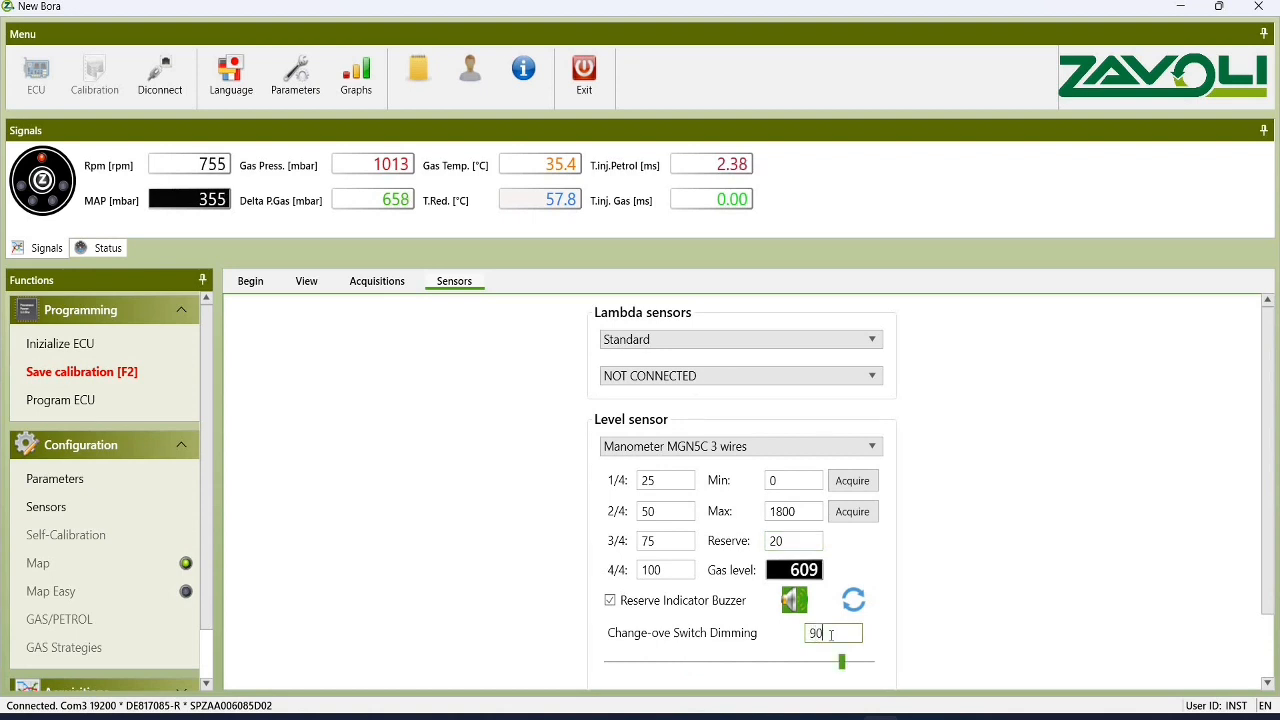
# Save the calibration with manufacturer Hyundai, model I10 Grand and the name "zavoli bora s32".
pyautogui.press('F2')
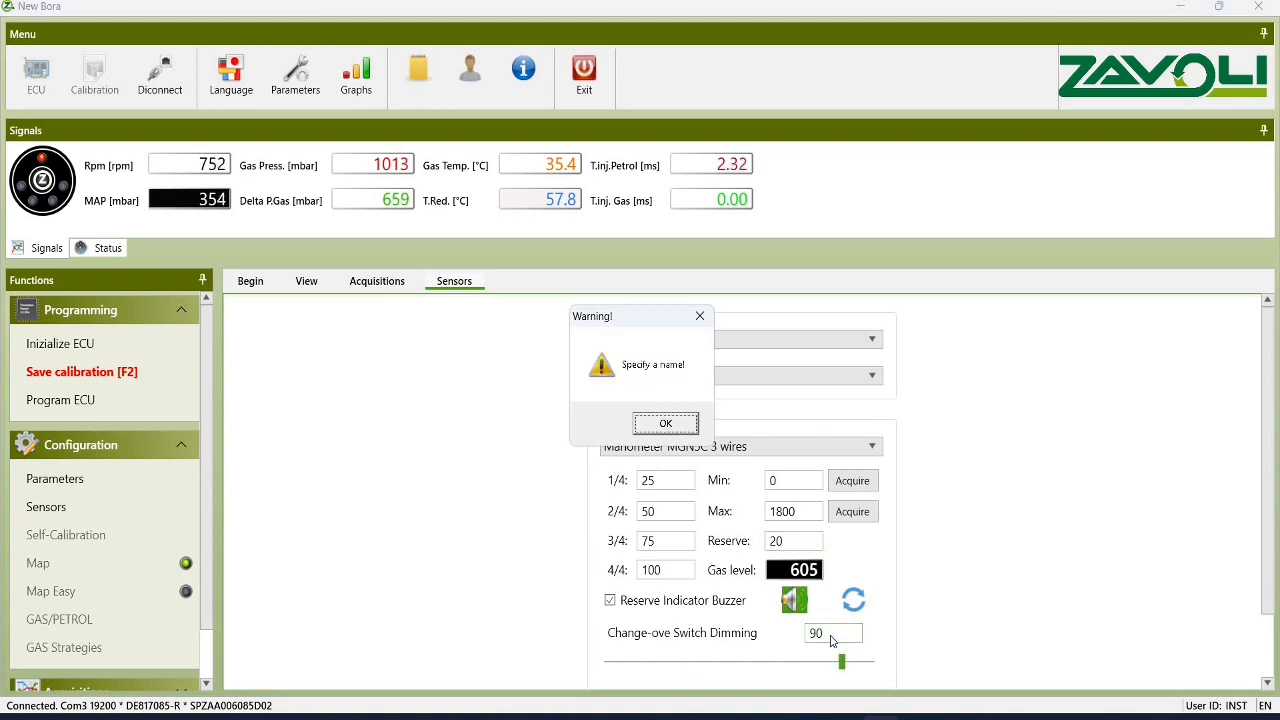
pyautogui.click(640, 422)
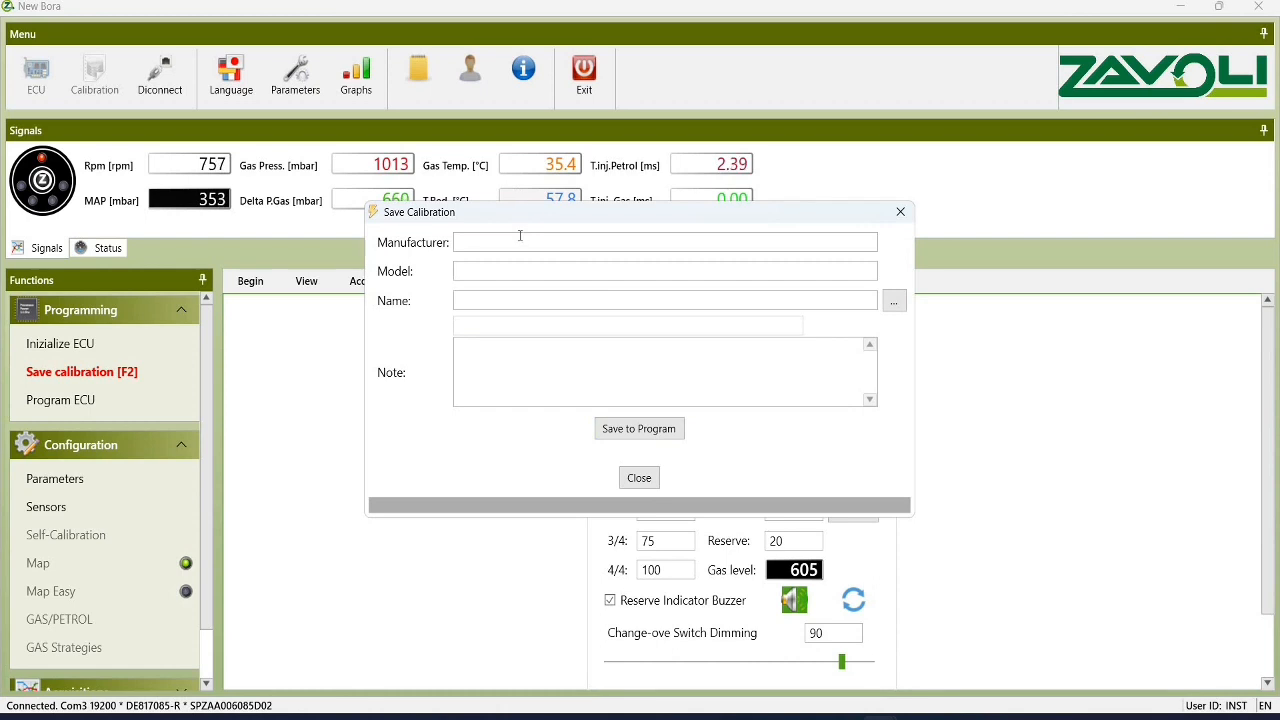
pyautogui.click(520, 240)
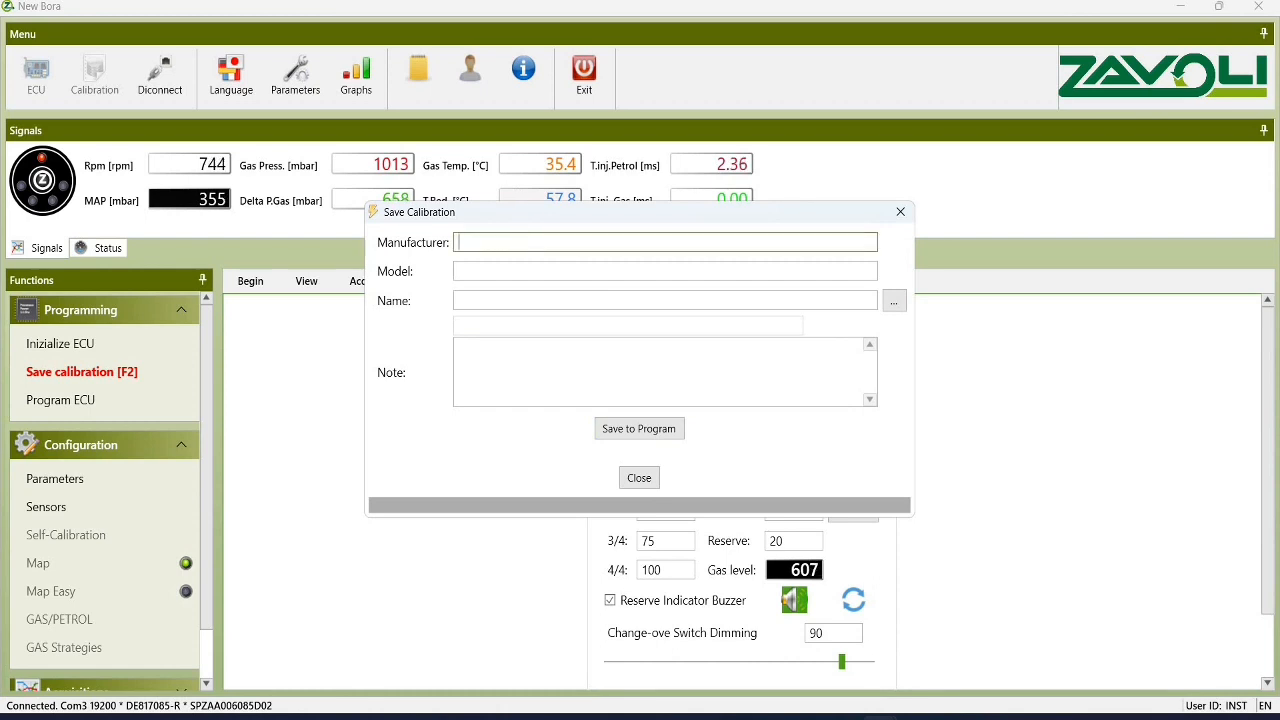
pyautogui.write('Hyundai')
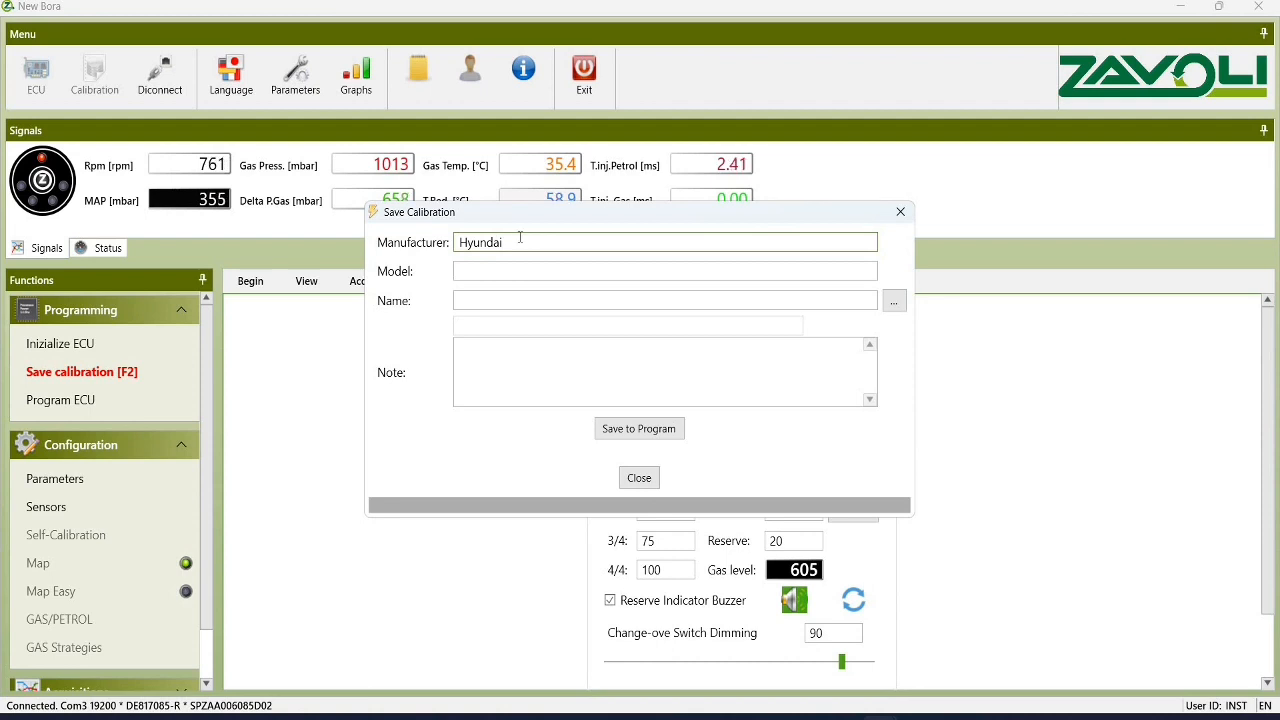
pyautogui.press('Tab')
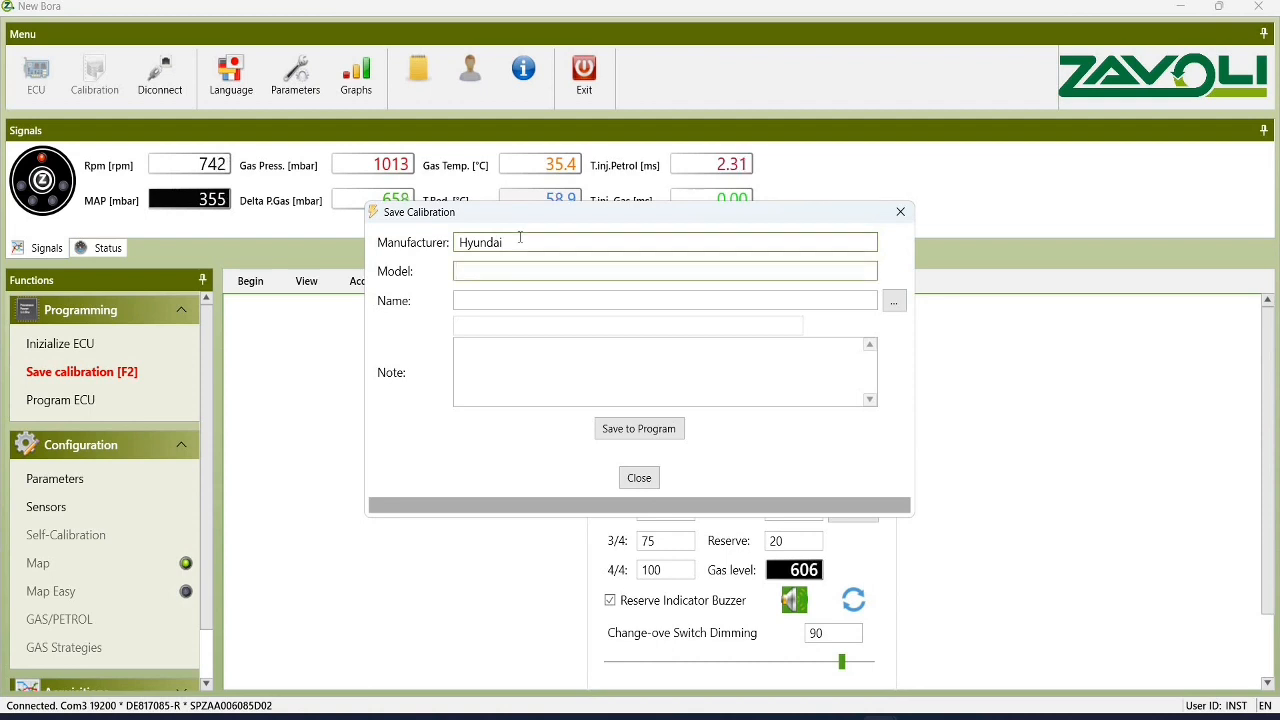
pyautogui.write('I10 Grand')
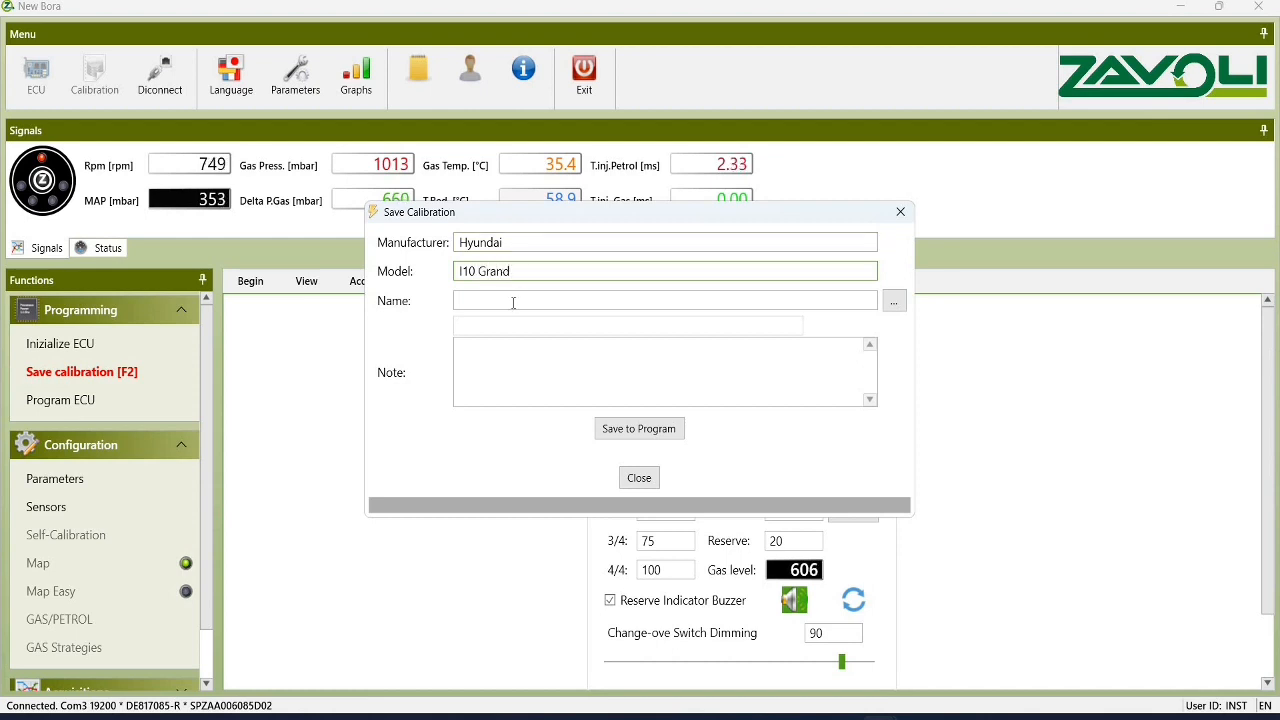
pyautogui.click(513, 302)
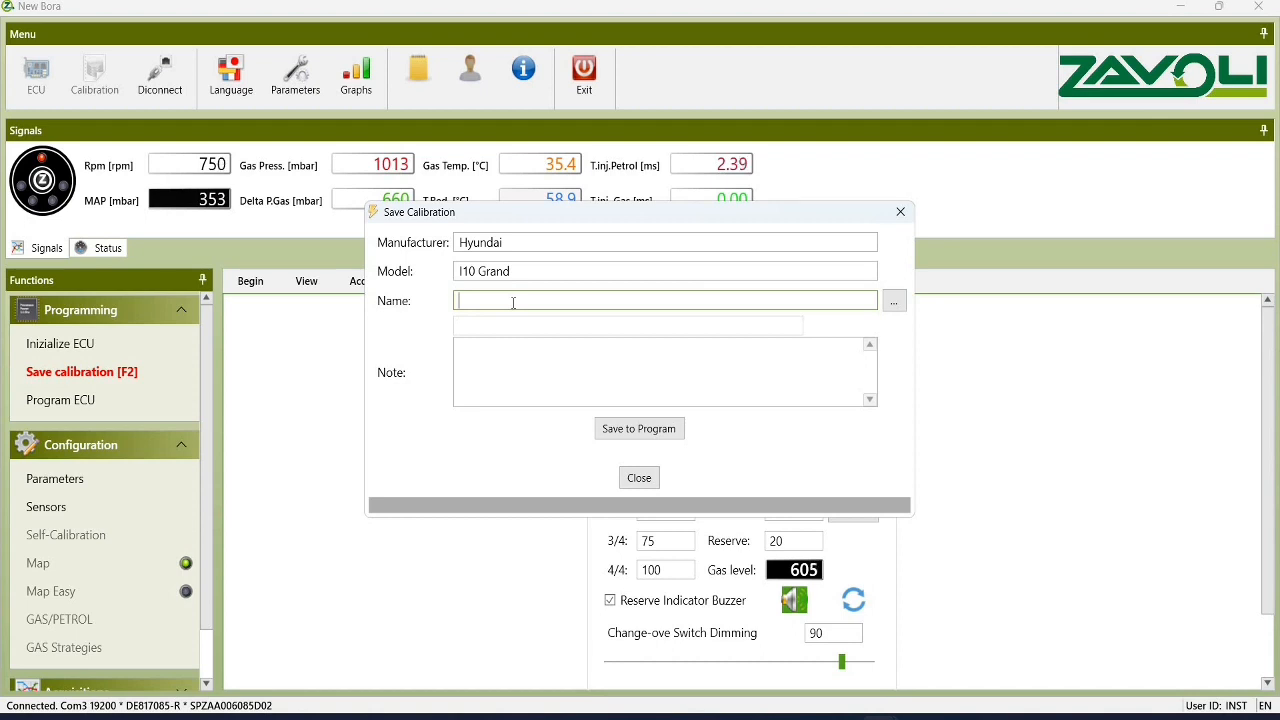
pyautogui.write('zavoli bora s32')
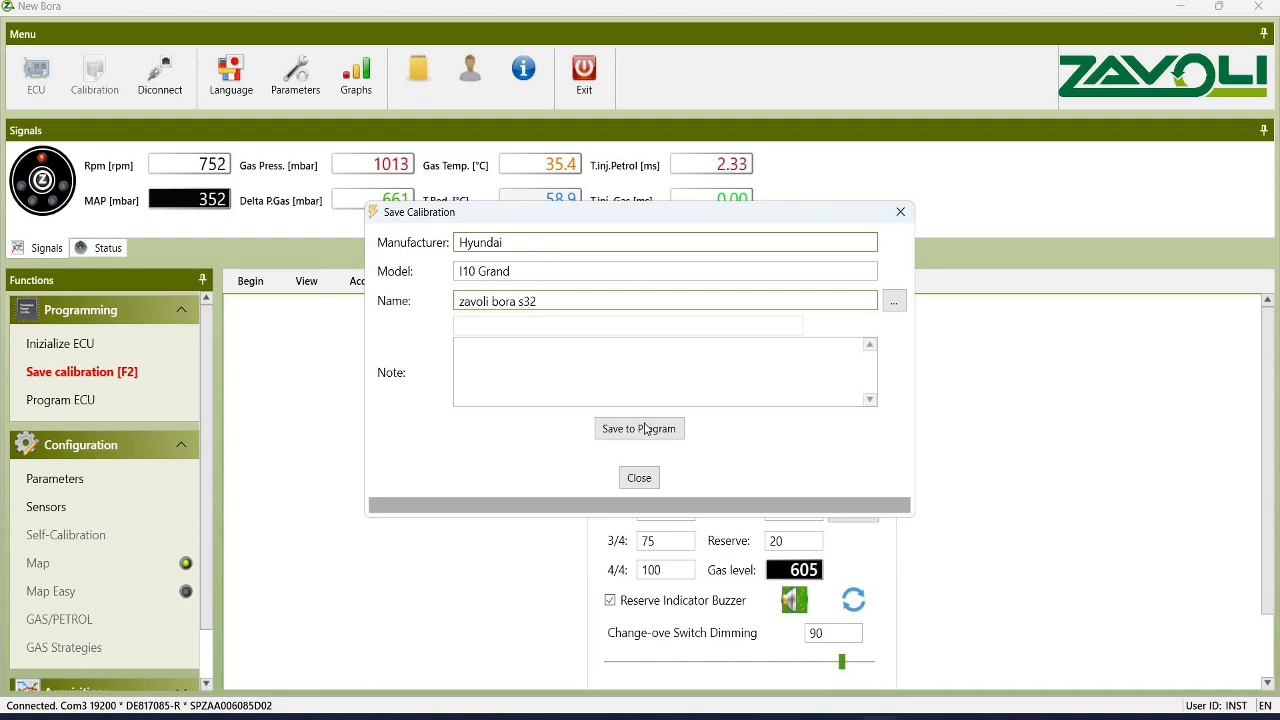
pyautogui.click(645, 429)
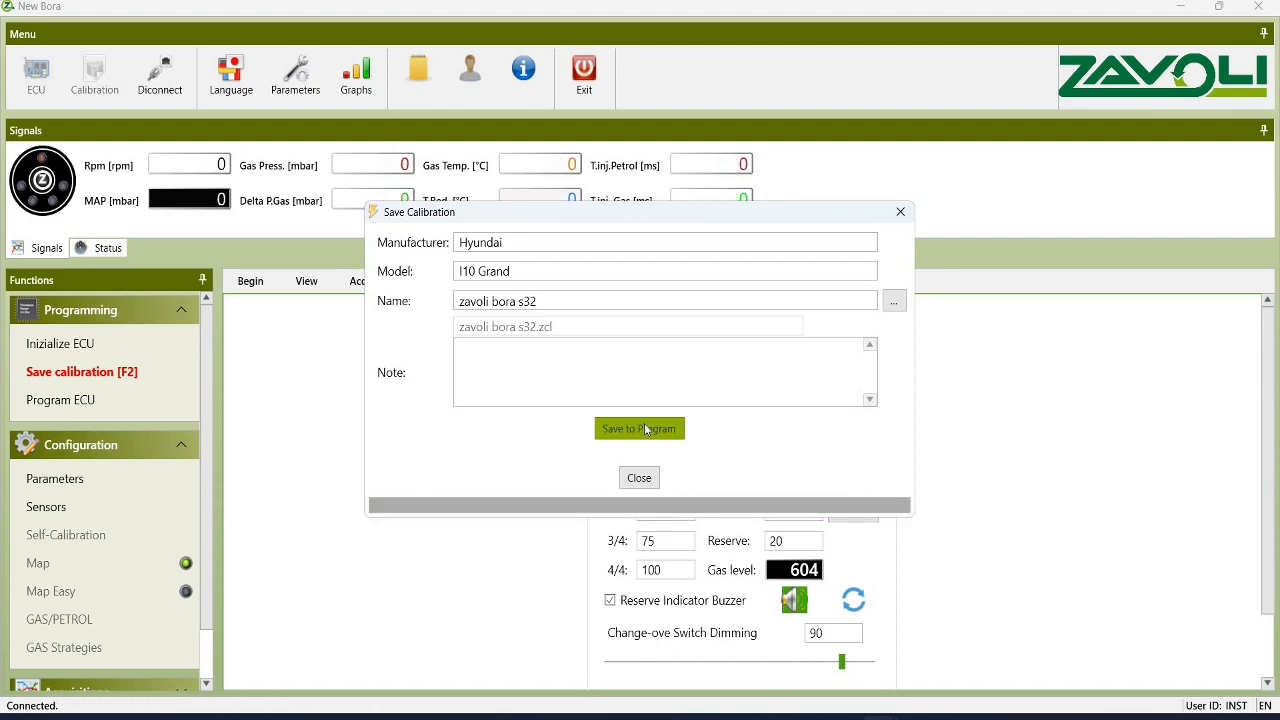
pyautogui.click(640, 429)
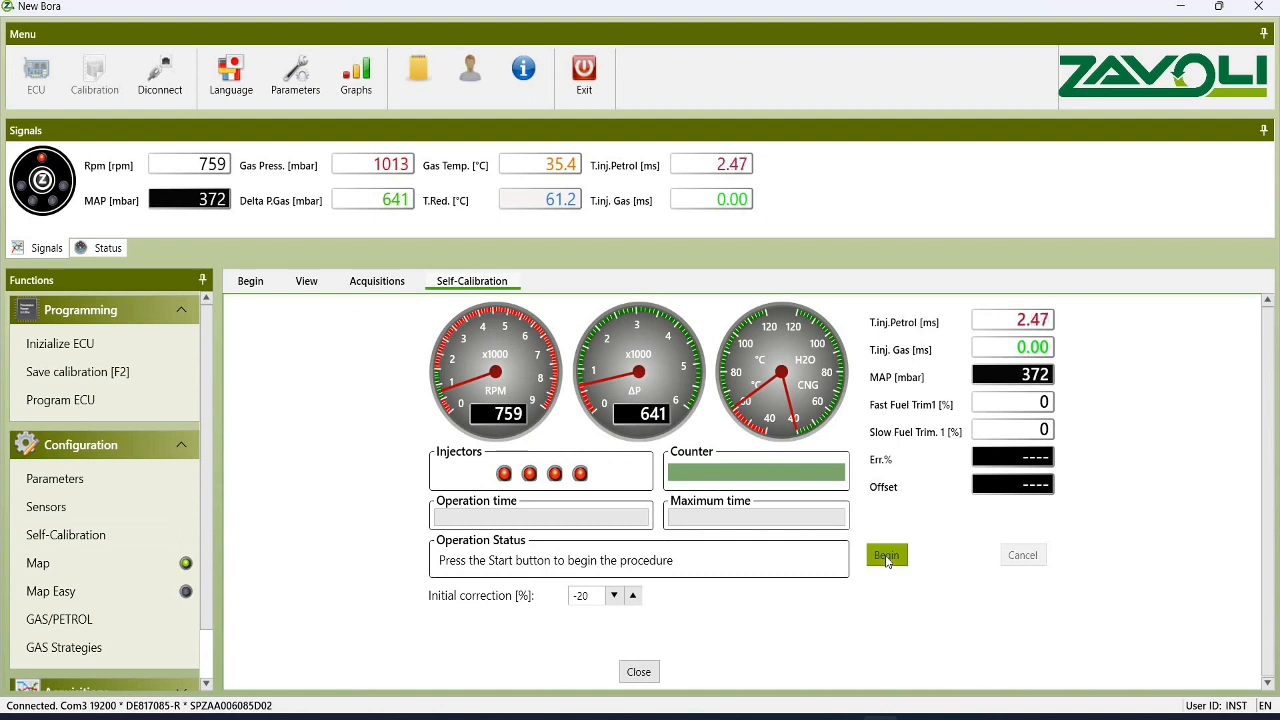
# Run the injector self-calibration procedure through to its end.
pyautogui.click(887, 559)
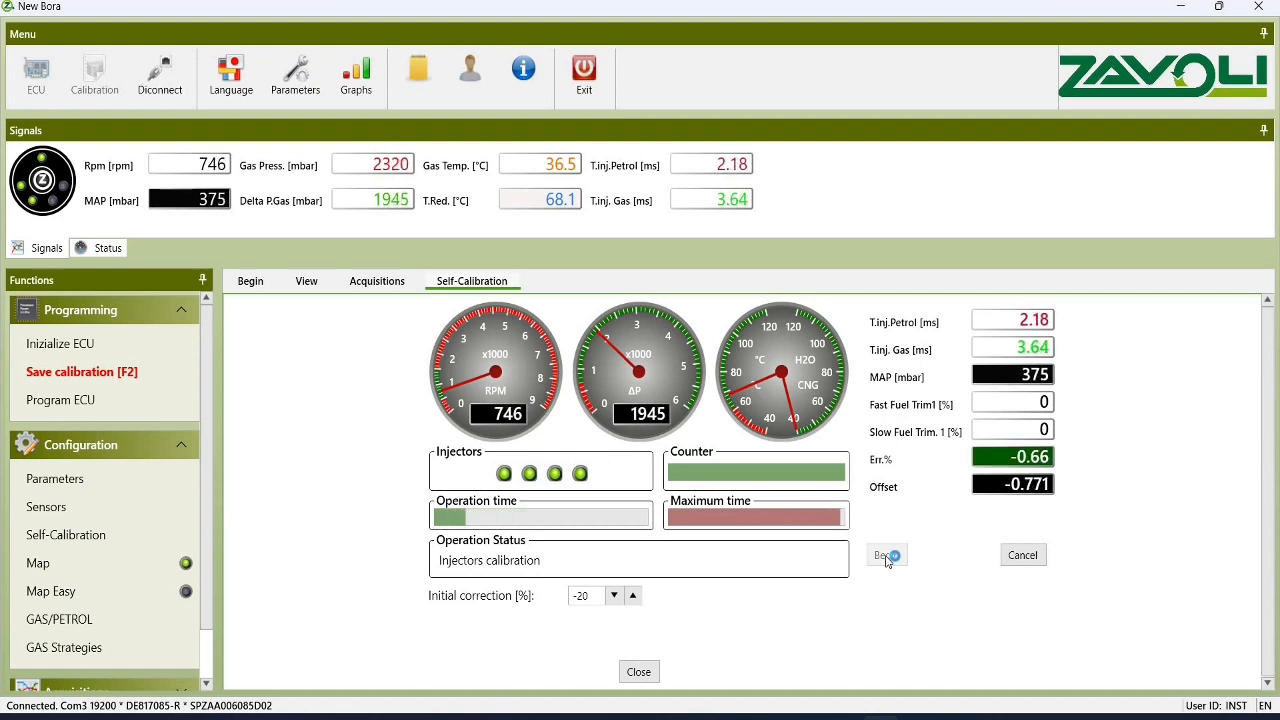
pyautogui.press('Return')
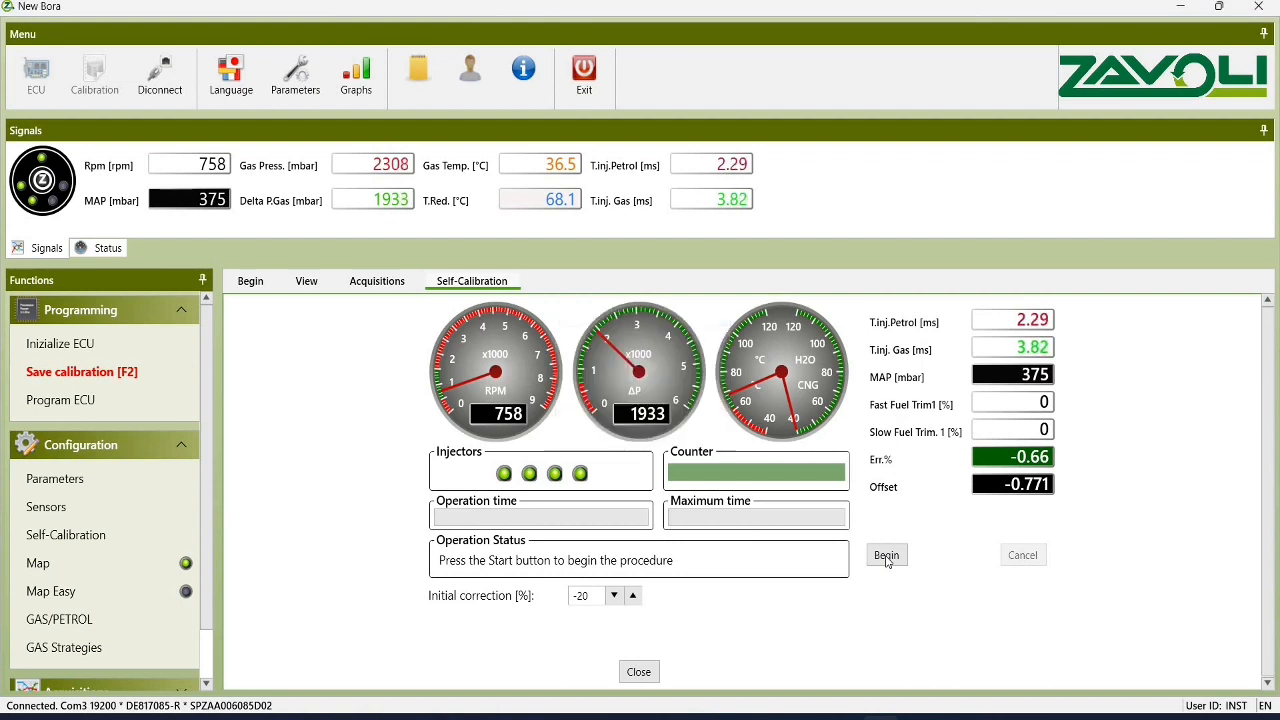
pyautogui.press('Return')
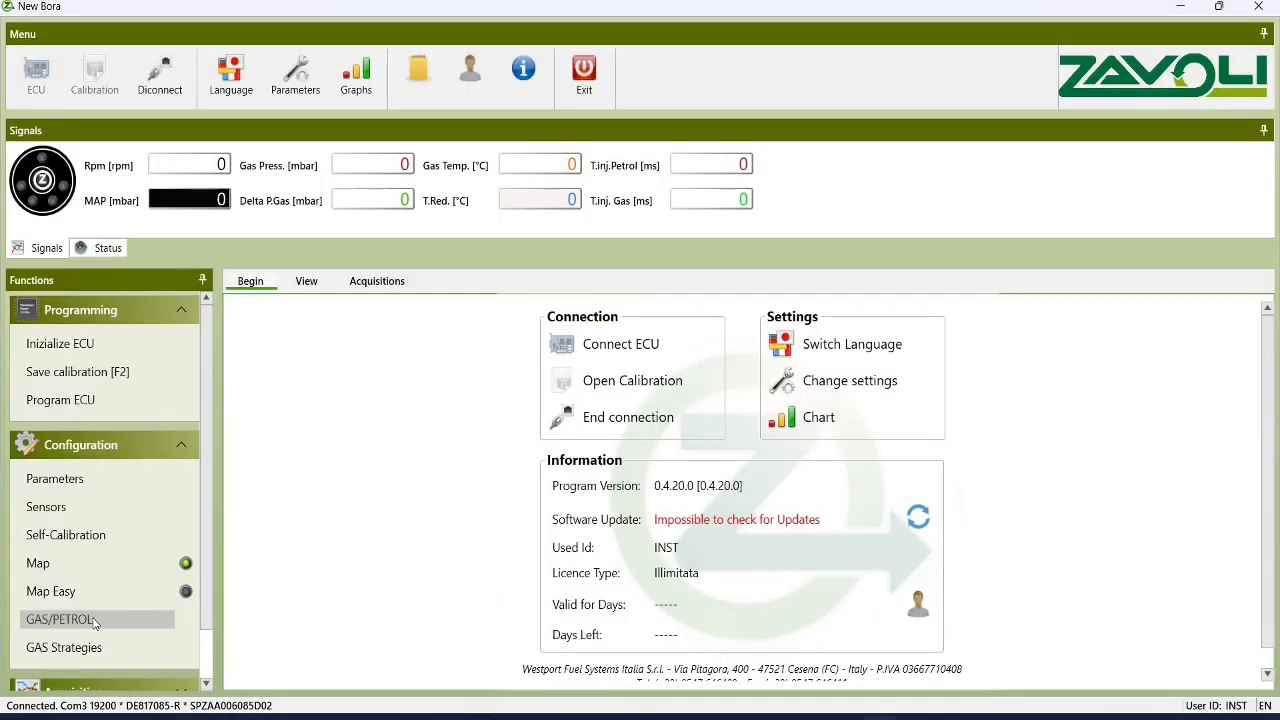
# Set the petrol/gas switching delay to 10 s cold and 5 s hot, the hot reducer temperature to 45 °C, and enable Automatic Gas Status Change-over.
pyautogui.click(93, 621)
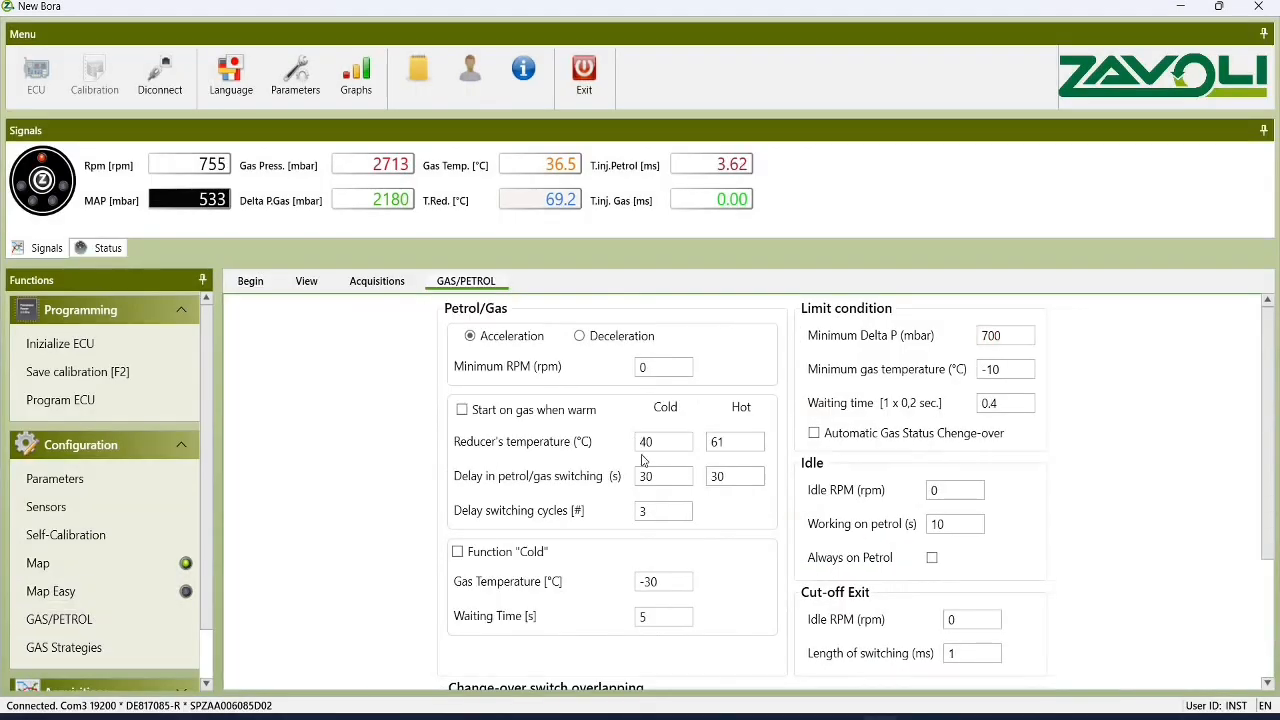
pyautogui.doubleClick(650, 476)
pyautogui.write('10')
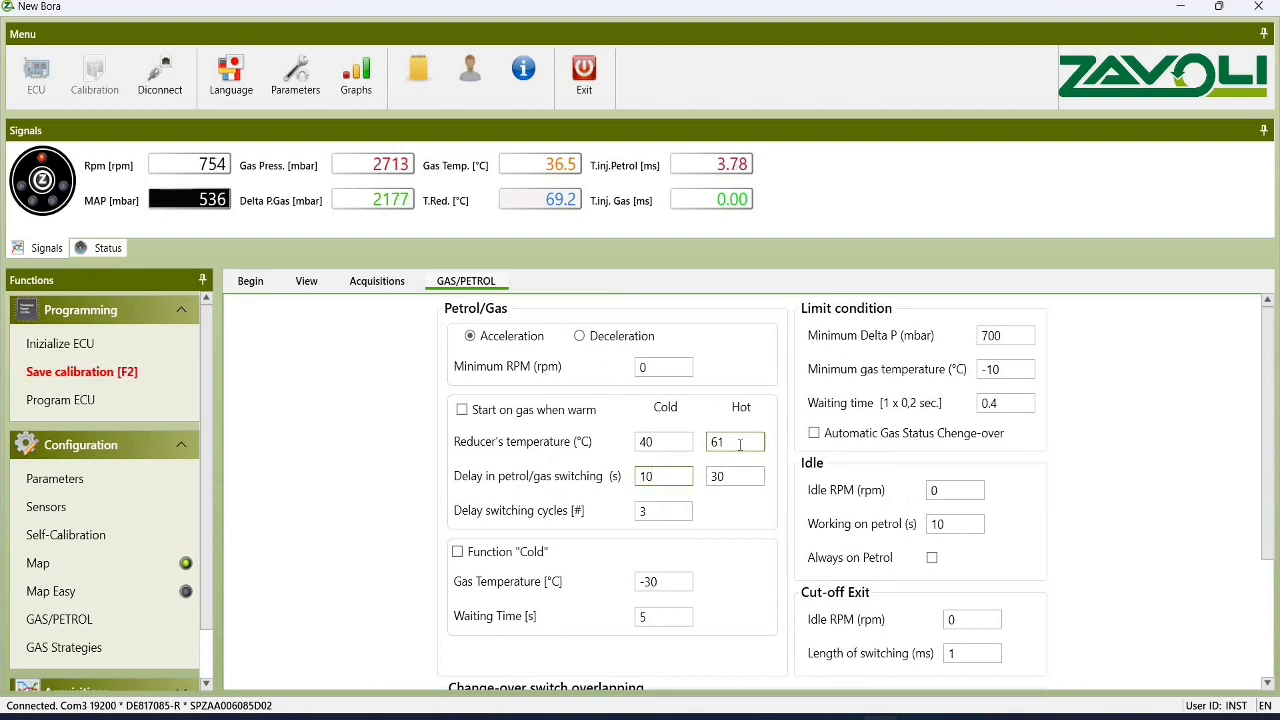
pyautogui.doubleClick(740, 445)
pyautogui.write('45')
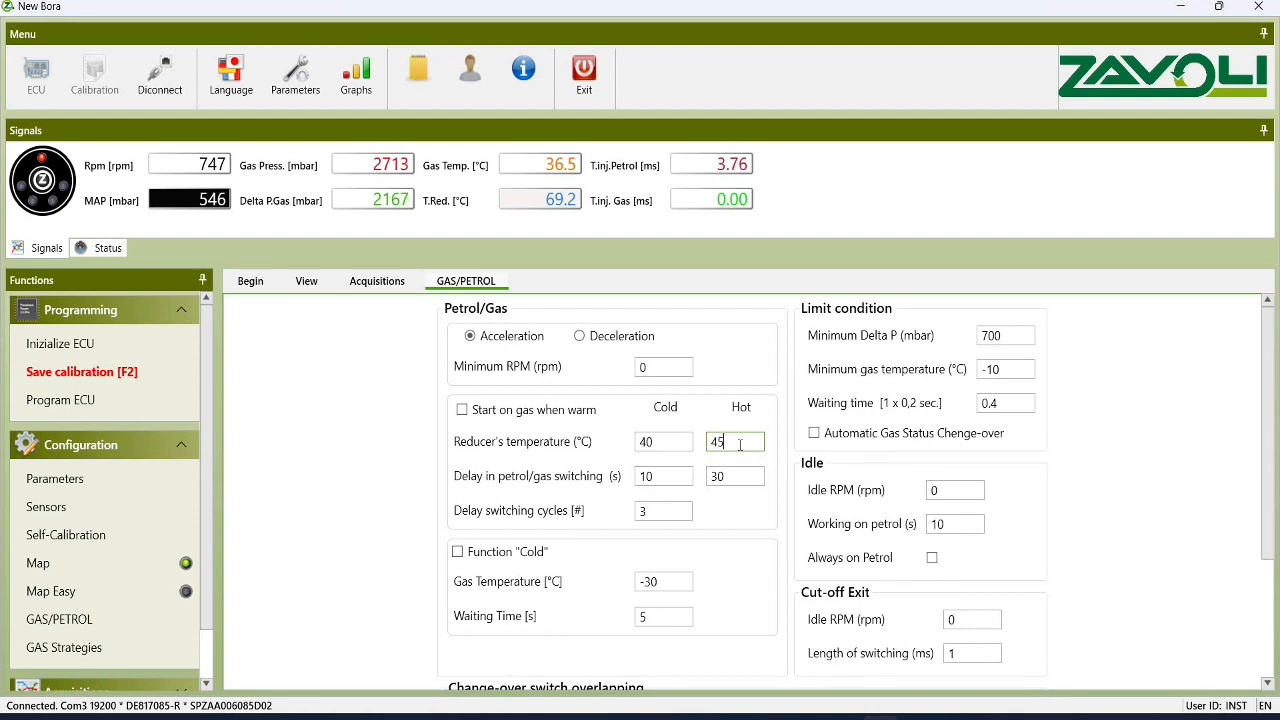
pyautogui.doubleClick(744, 478)
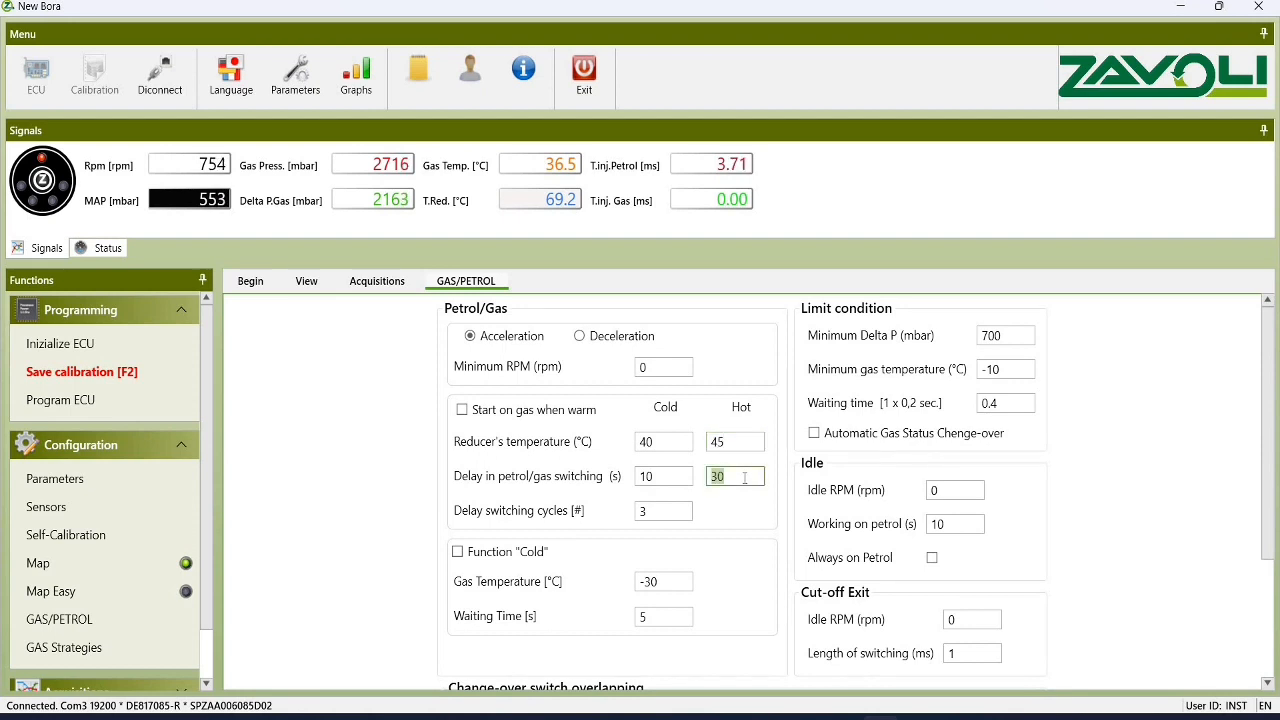
pyautogui.write('5')
pyautogui.click(812, 436)
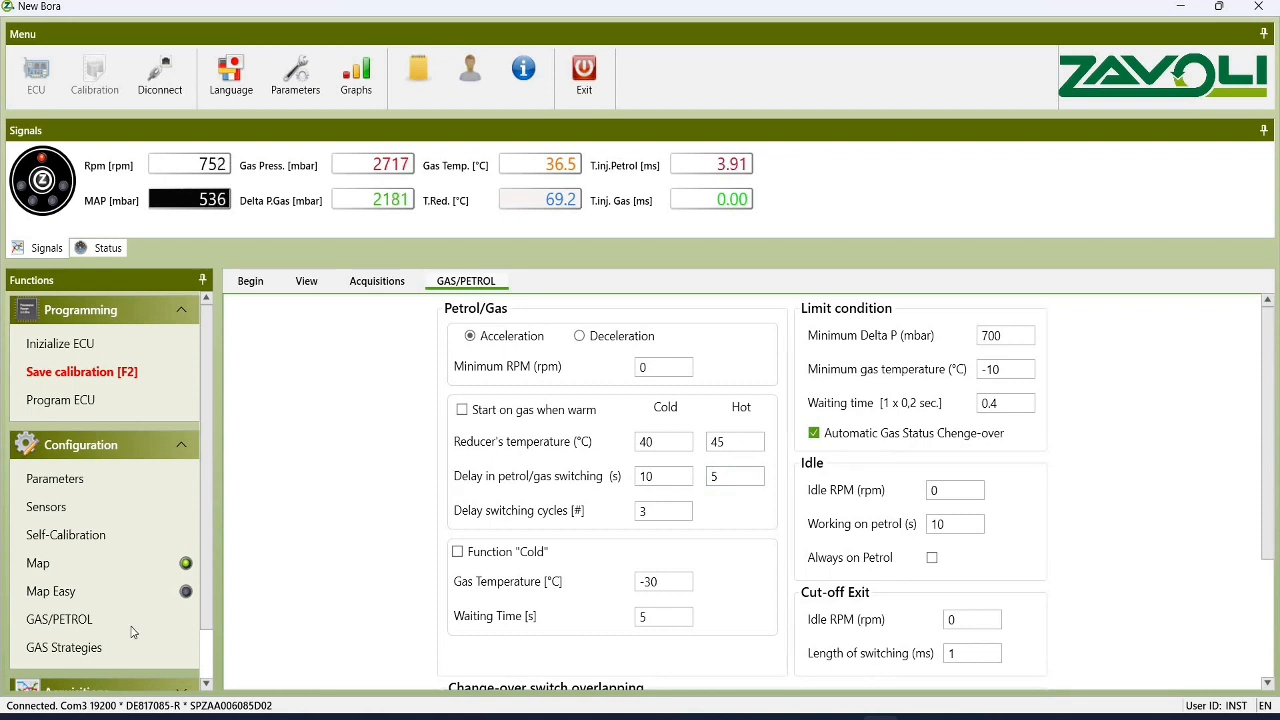
# Set the additional injections cut-off to 1.50 ms in the other gas strategies.
pyautogui.click(100, 650)
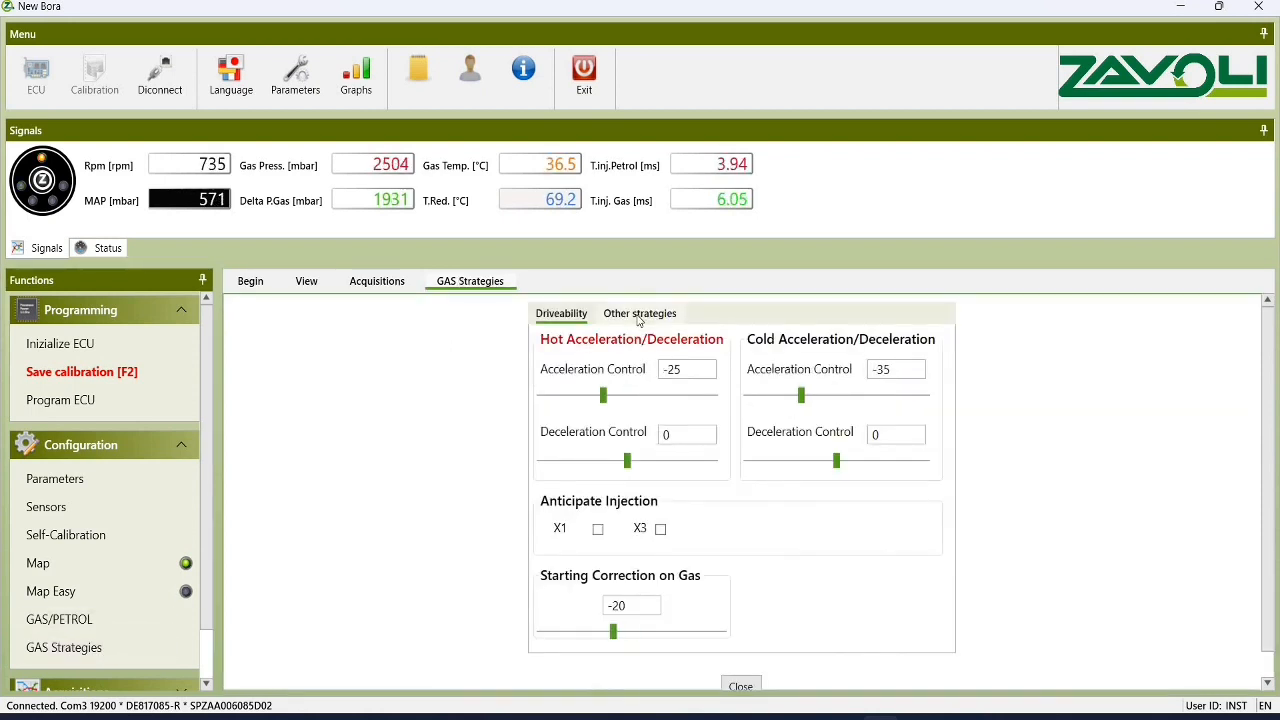
pyautogui.click(638, 316)
pyautogui.doubleClick(718, 465)
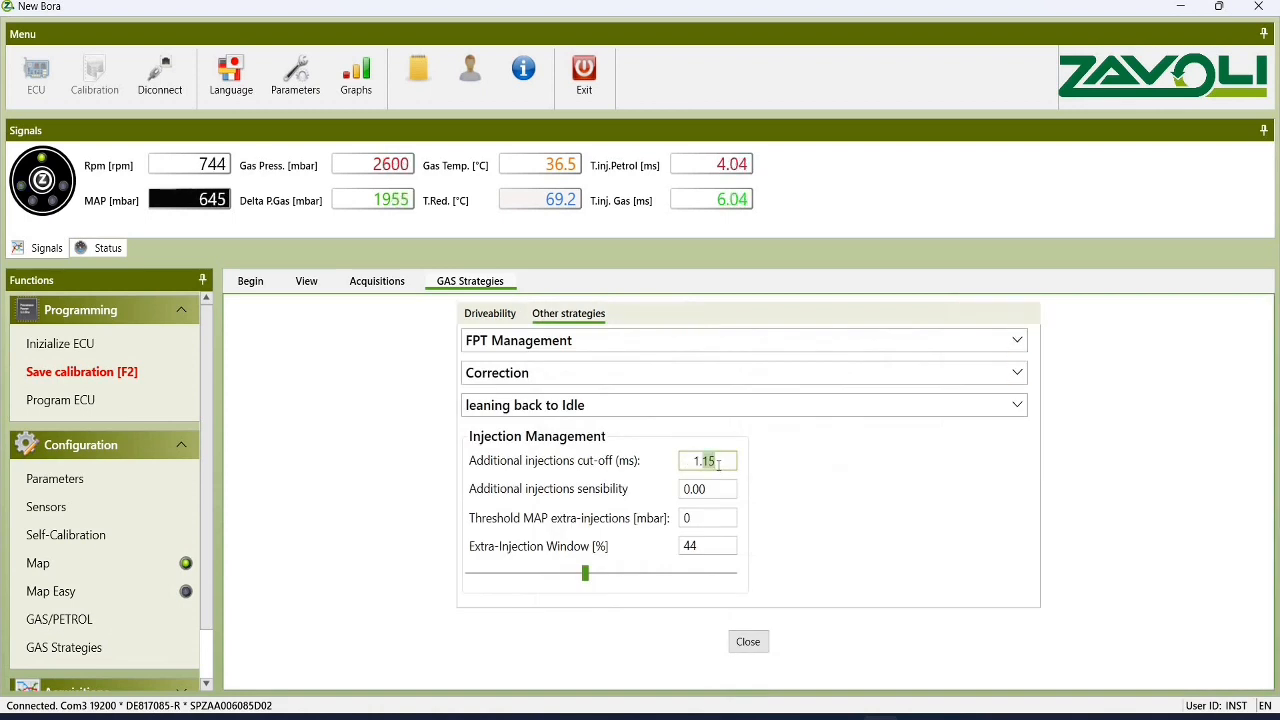
pyautogui.write('50')
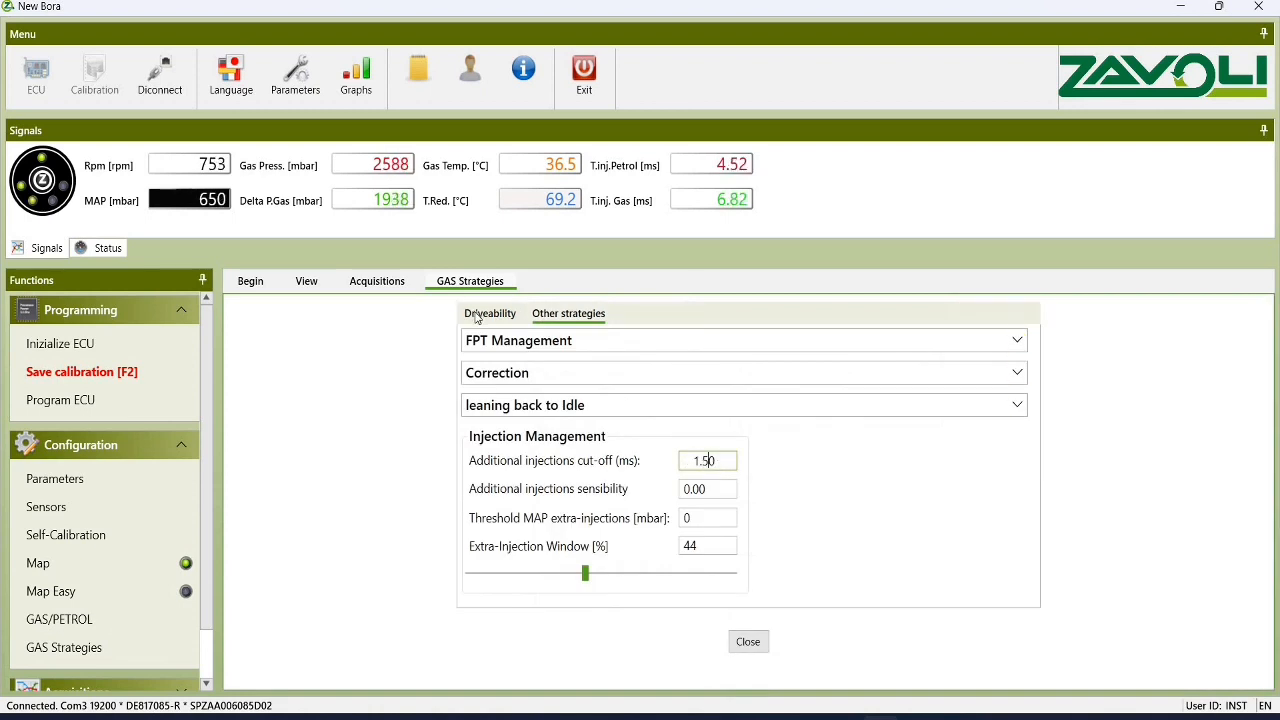
# Set the driveability acceleration control to -50 for hot and -45 for cold.
pyautogui.click(478, 316)
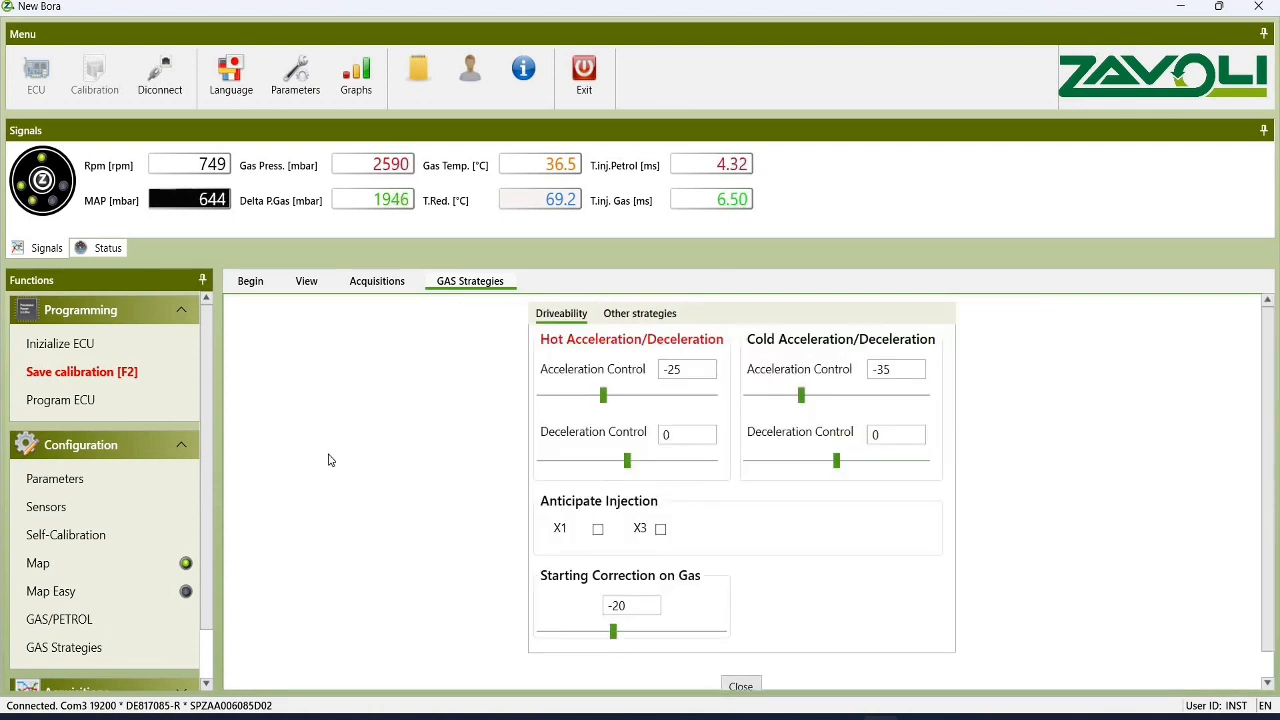
pyautogui.click(702, 373)
pyautogui.doubleClick(702, 373)
pyautogui.write('50')
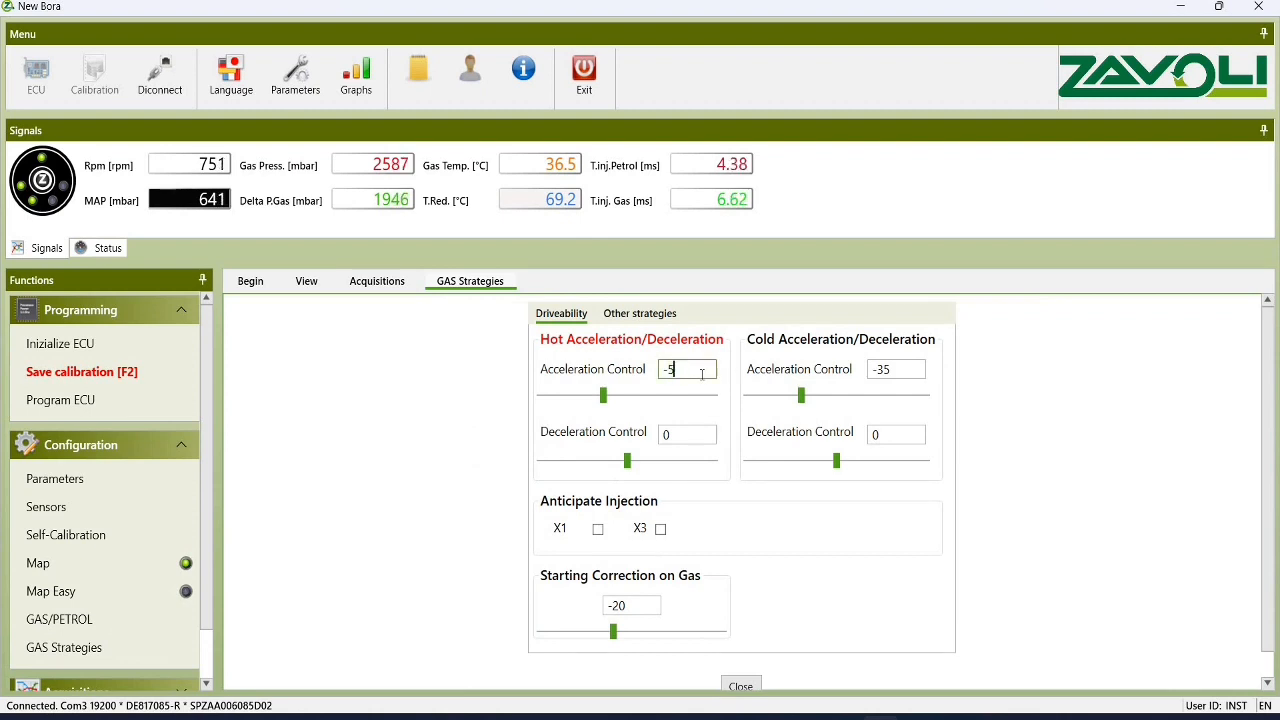
pyautogui.click(889, 370)
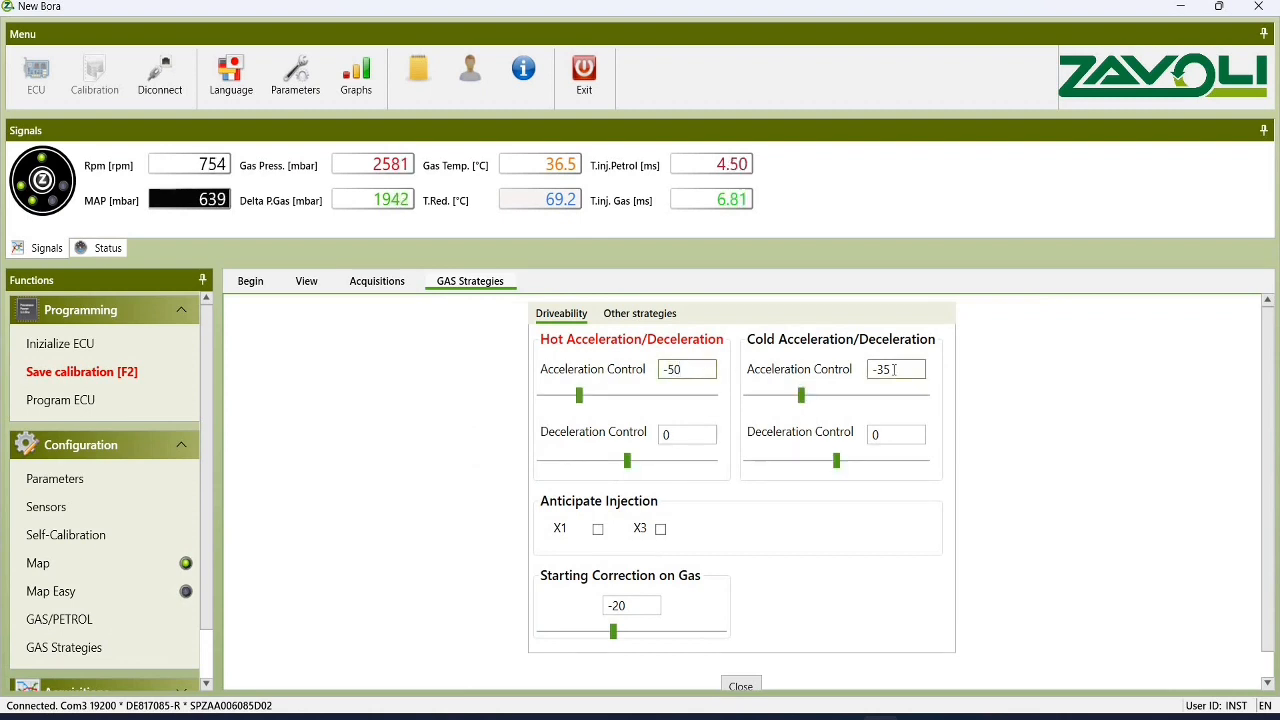
pyautogui.doubleClick(894, 370)
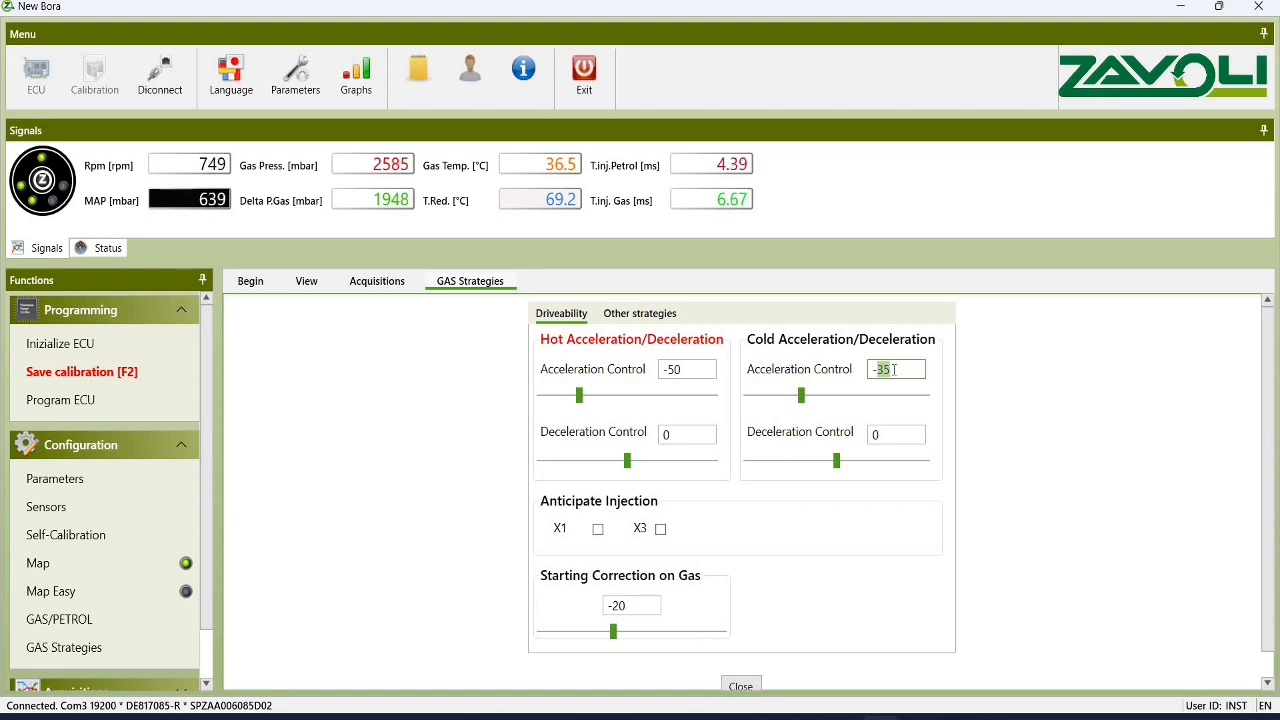
pyautogui.write('45')
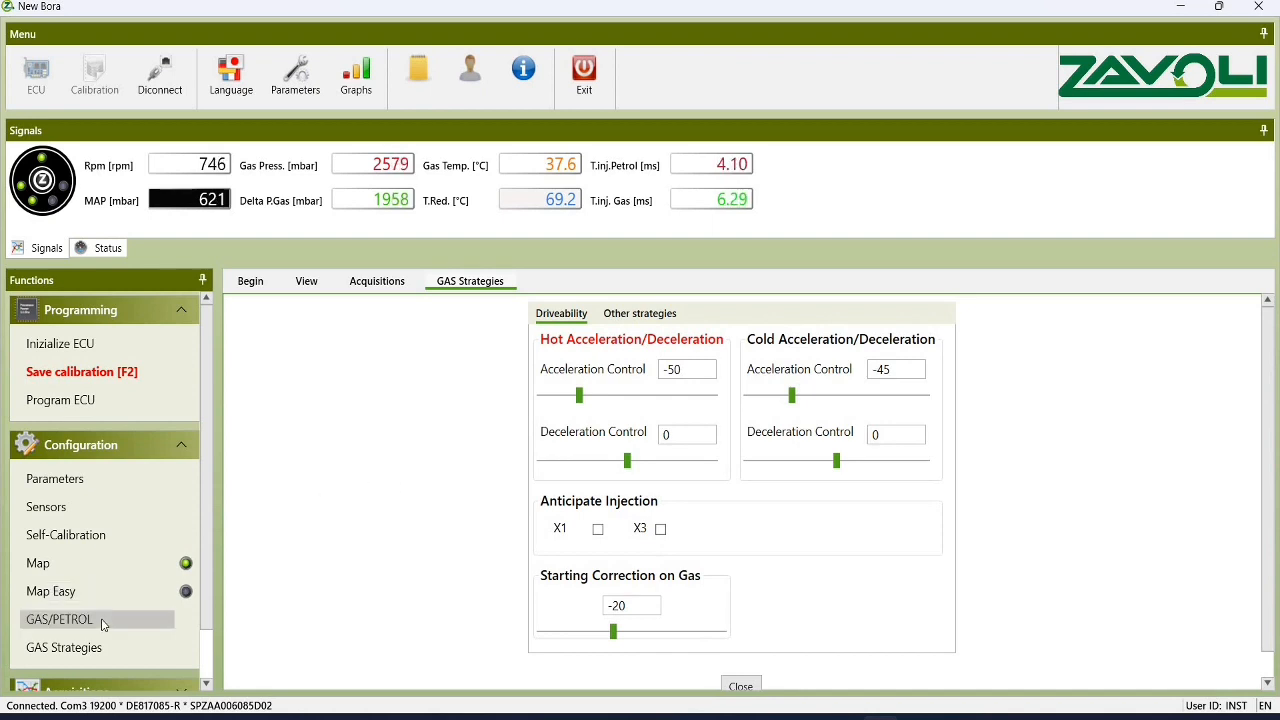
# Open the injection map, select all cells from 0.0 to 22.0 ms and 0 to 7500 rpm, and set them to 98.
pyautogui.click(88, 565)
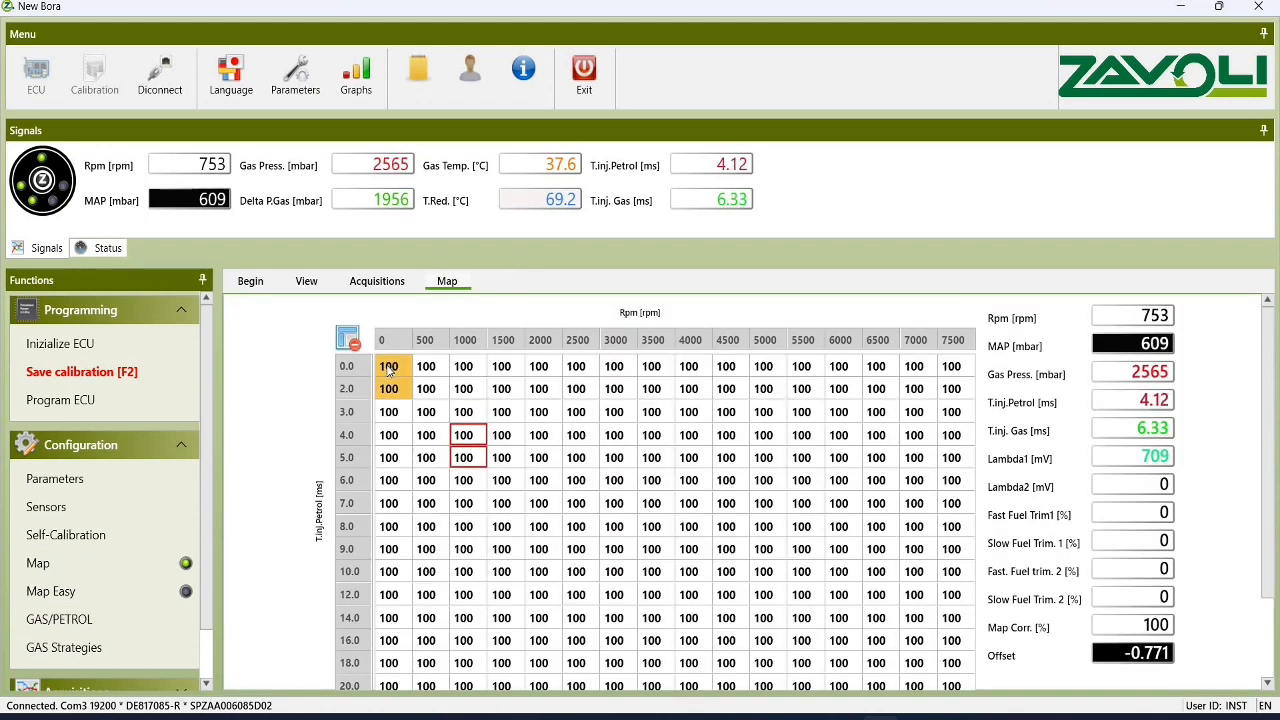
pyautogui.hotkey('shift', 'Down')
pyautogui.hotkey('shift', 'Down')
pyautogui.hotkey('shift', 'Down')
pyautogui.hotkey('shift', 'Down')
pyautogui.hotkey('shift', 'Down')
pyautogui.hotkey('shift', 'Down')
pyautogui.hotkey('shift', 'Down')
pyautogui.hotkey('shift', 'Down')
pyautogui.hotkey('shift', 'Down')
pyautogui.hotkey('shift', 'Down')
pyautogui.hotkey('shift', 'Down')
pyautogui.hotkey('shift', 'Down')
pyautogui.hotkey('shift', 'Down')
pyautogui.hotkey('shift', 'Down')
pyautogui.hotkey('shift', 'Right')
pyautogui.hotkey('shift', 'Right')
pyautogui.hotkey('shift', 'Right')
pyautogui.hotkey('shift', 'Right')
pyautogui.hotkey('shift', 'Right')
pyautogui.hotkey('shift', 'Right')
pyautogui.hotkey('shift', 'Right')
pyautogui.hotkey('shift', 'Right')
pyautogui.hotkey('shift', 'Right')
pyautogui.hotkey('shift', 'Right')
pyautogui.hotkey('shift', 'Right')
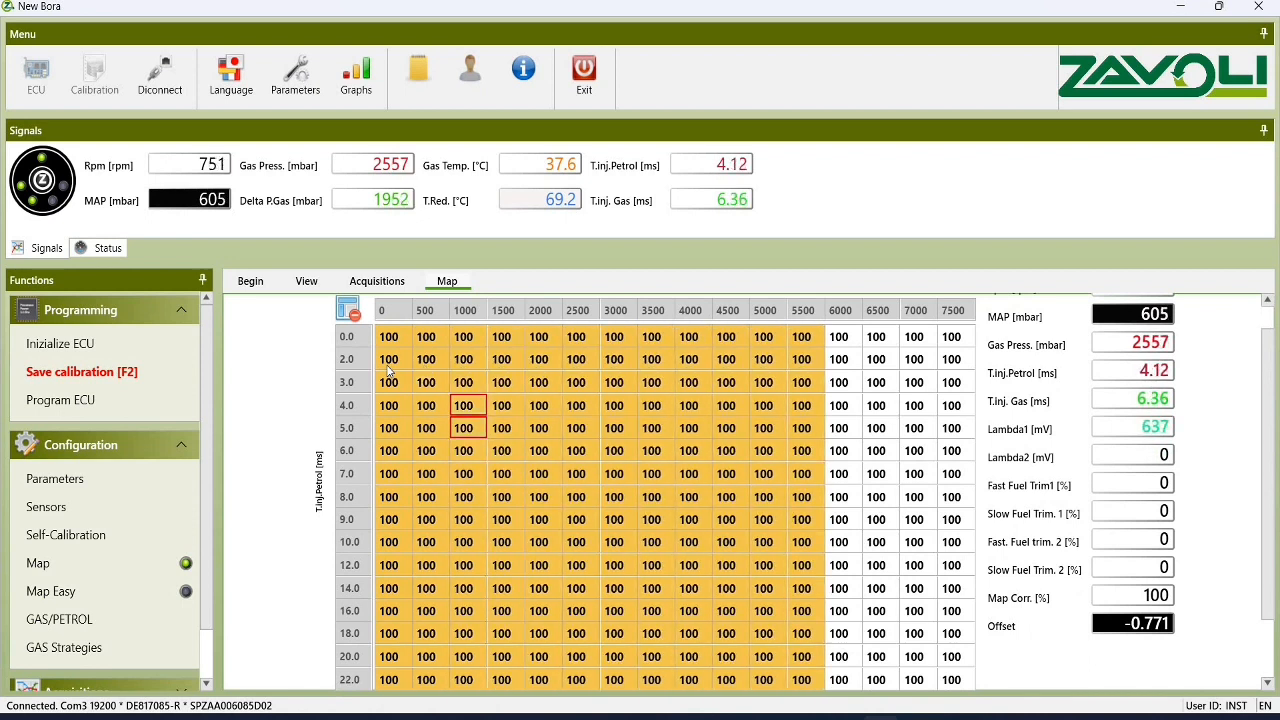
pyautogui.hotkey('shift', 'Right')
pyautogui.hotkey('shift', 'Right')
pyautogui.hotkey('shift', 'Right')
pyautogui.hotkey('shift', 'Right')
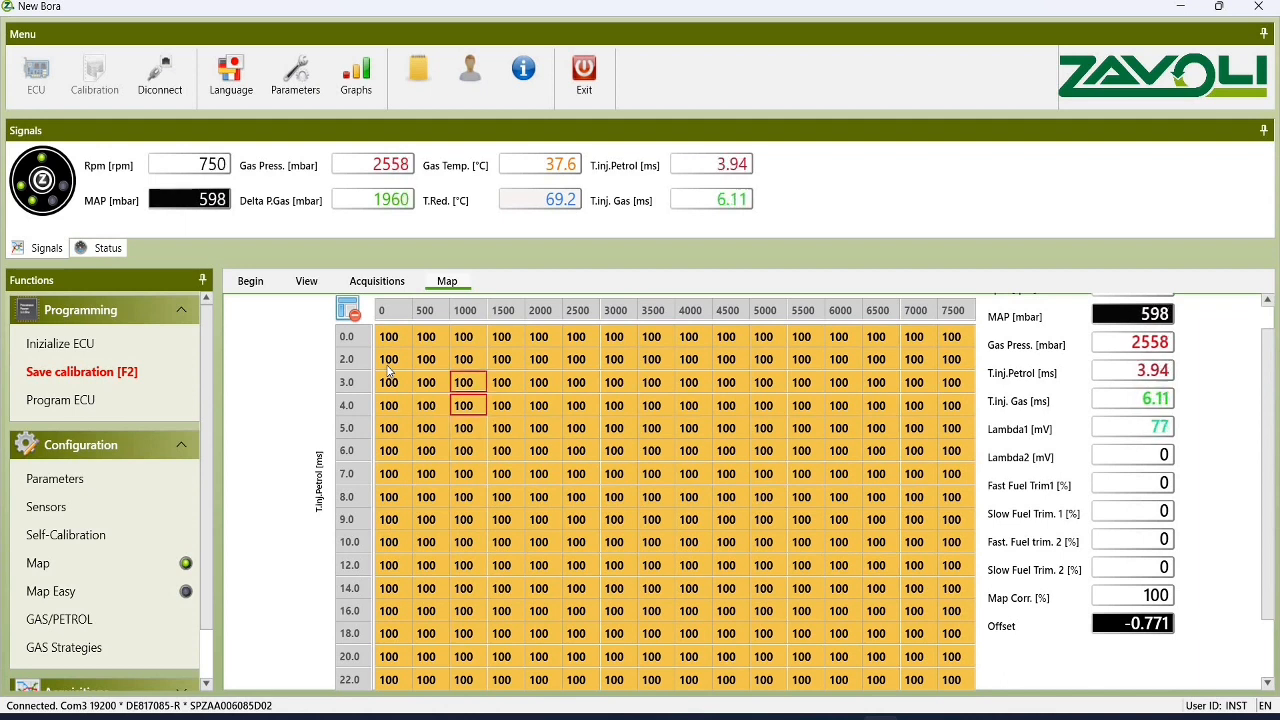
pyautogui.write('98')
pyautogui.press('Return')
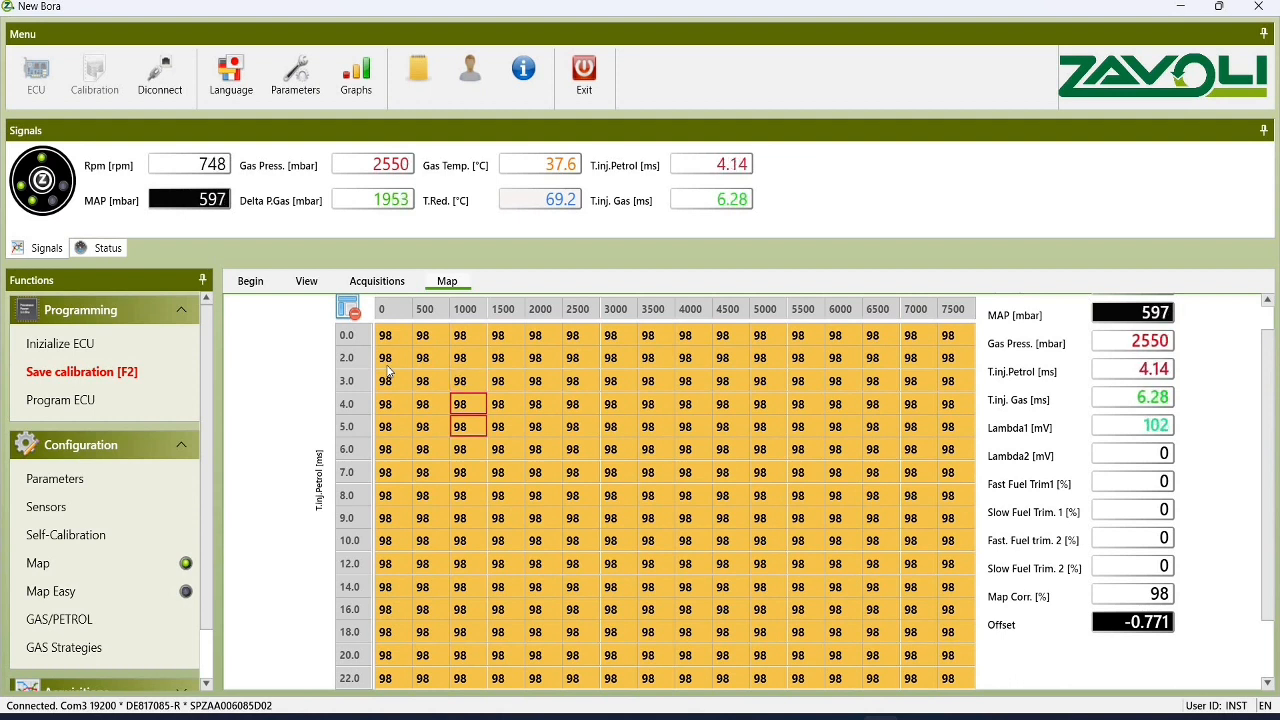
# Set all the selected map cells to 97.
pyautogui.press('Return')
pyautogui.write('97')
pyautogui.press('Return')
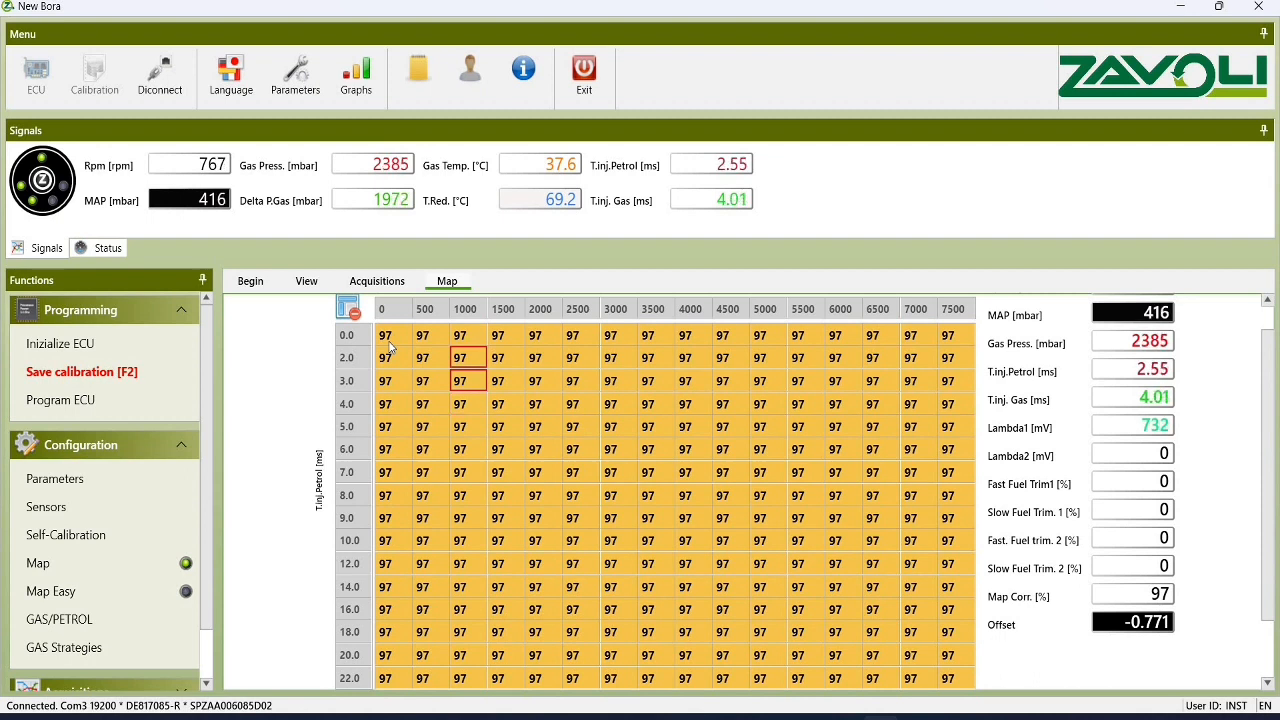
# Set the map's 0.0 and 2.0 ms rows to 98 across the full 0 to 7500 rpm range.
pyautogui.click(389, 342)
pyautogui.hotkey('shift', 'Down')
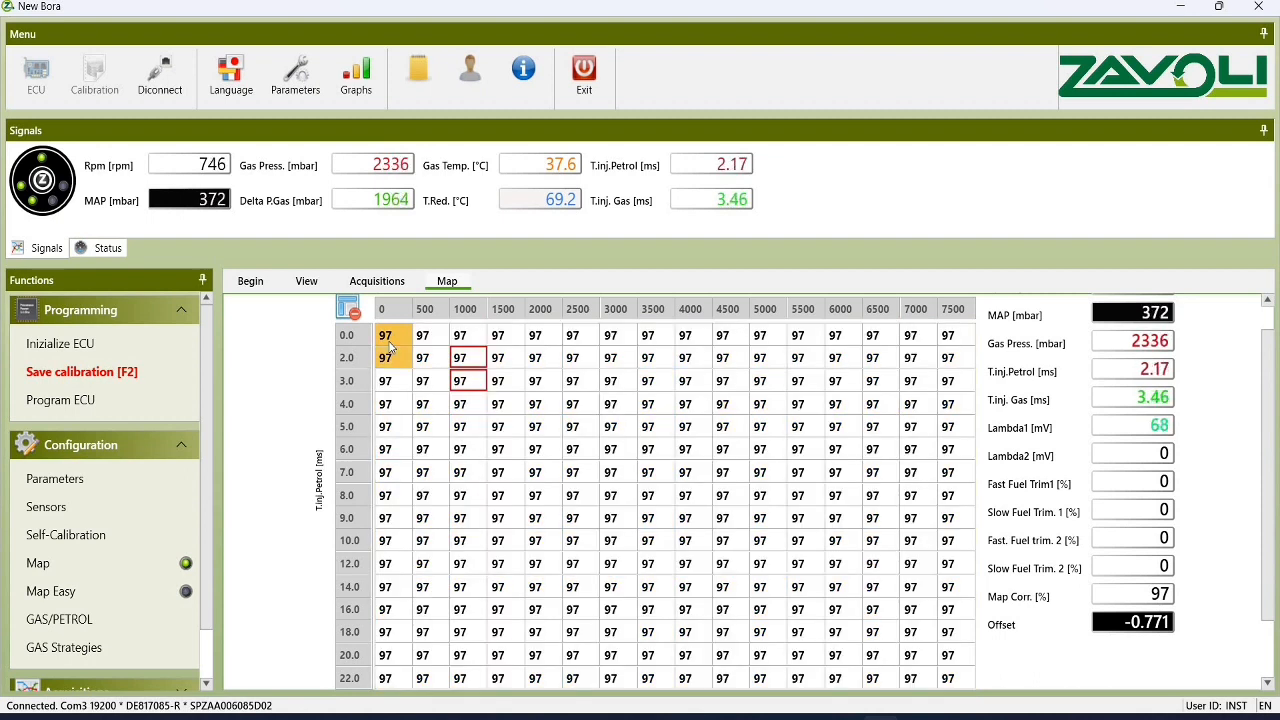
pyautogui.hotkey('shift', 'Right')
pyautogui.hotkey('shift', 'Right')
pyautogui.hotkey('shift', 'Right')
pyautogui.hotkey('shift', 'Right')
pyautogui.hotkey('shift', 'Right')
pyautogui.hotkey('shift', 'Right')
pyautogui.hotkey('shift', 'Right')
pyautogui.hotkey('shift', 'Right')
pyautogui.hotkey('shift', 'Right')
pyautogui.hotkey('shift', 'Right')
pyautogui.hotkey('shift', 'Right')
pyautogui.hotkey('shift', 'Right')
pyautogui.hotkey('shift', 'Right')
pyautogui.hotkey('shift', 'Right')
pyautogui.hotkey('shift', 'Right')
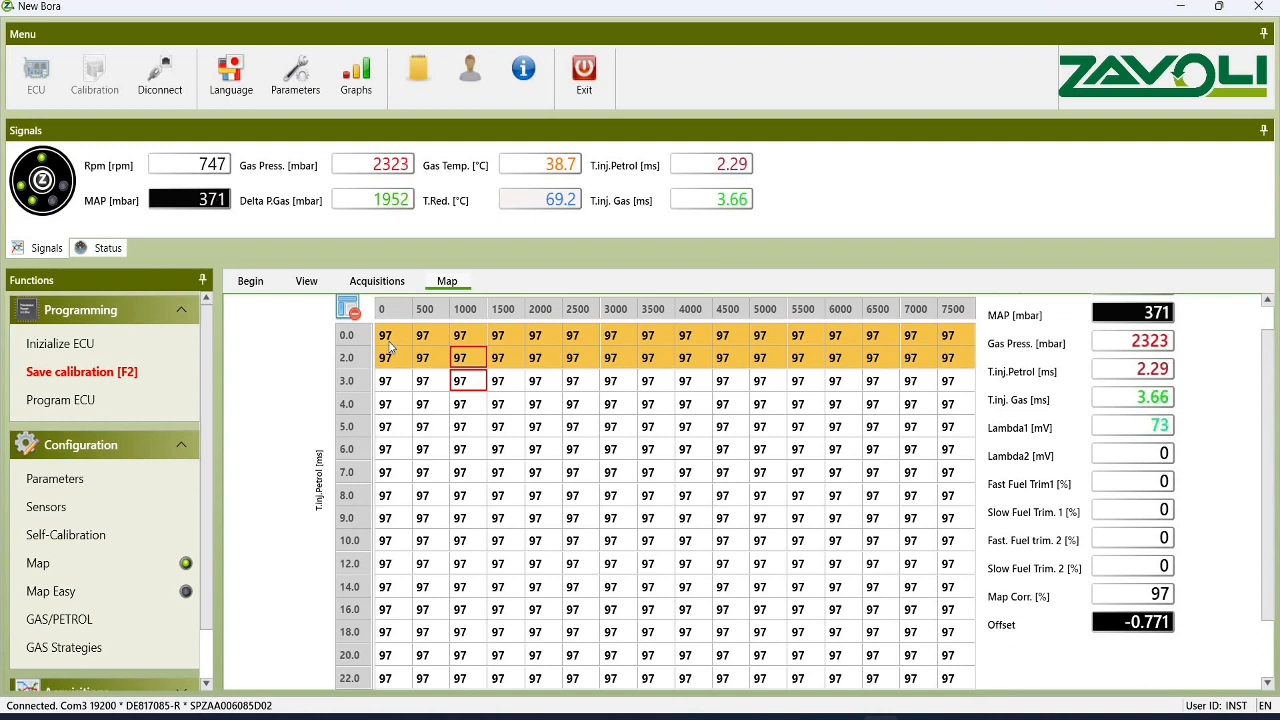
pyautogui.write('98')
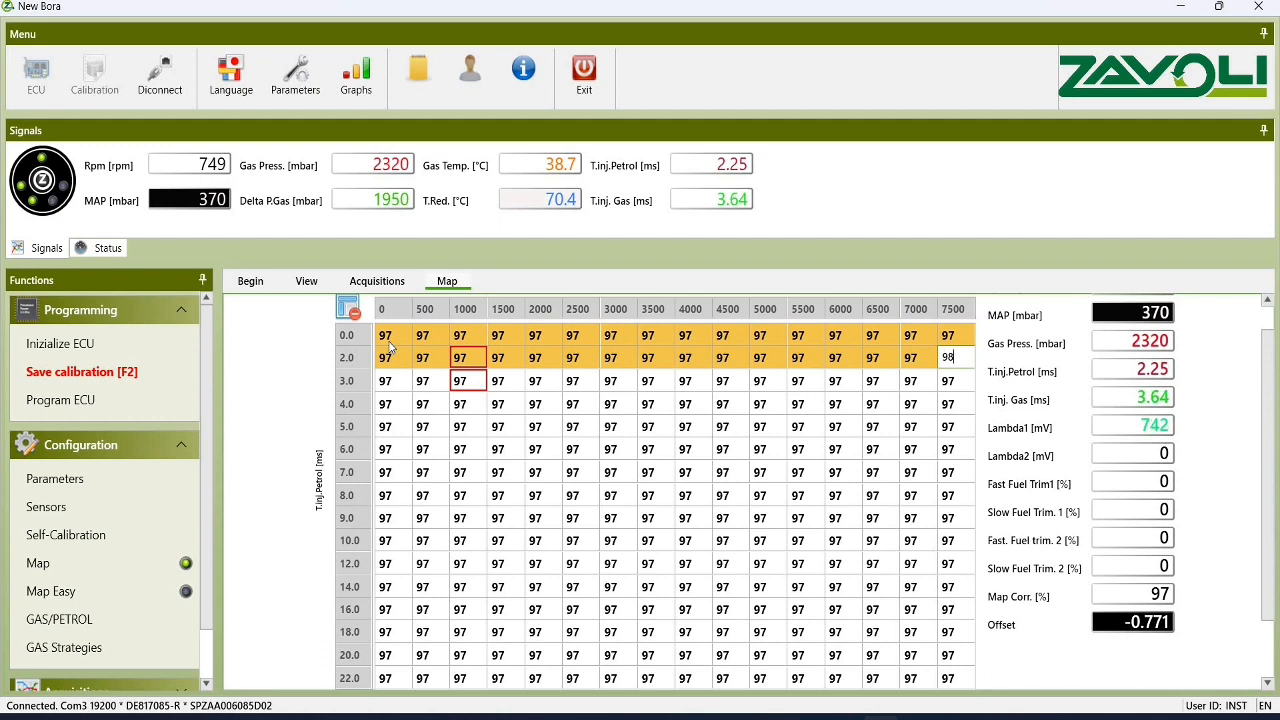
pyautogui.press('Return')
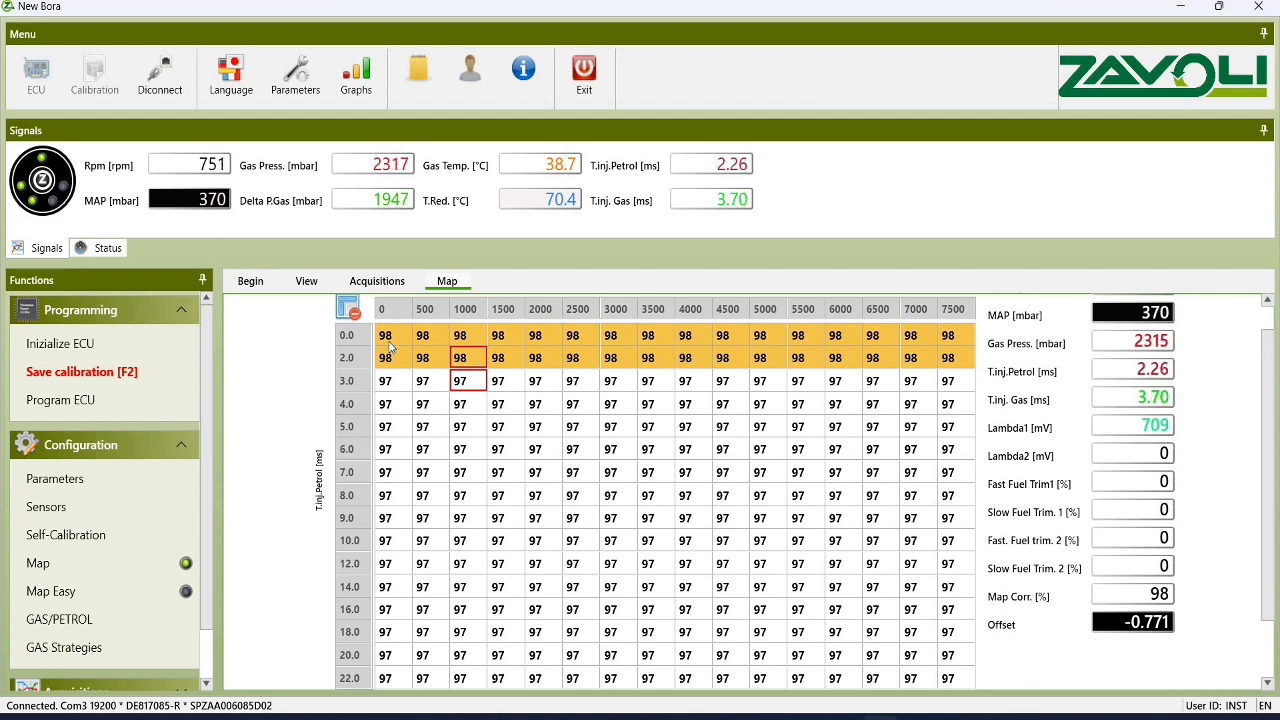
# Set the map's 0.0 and 2.0 ms rows to 97 across the full 0 to 7500 rpm range.
pyautogui.press('Return')
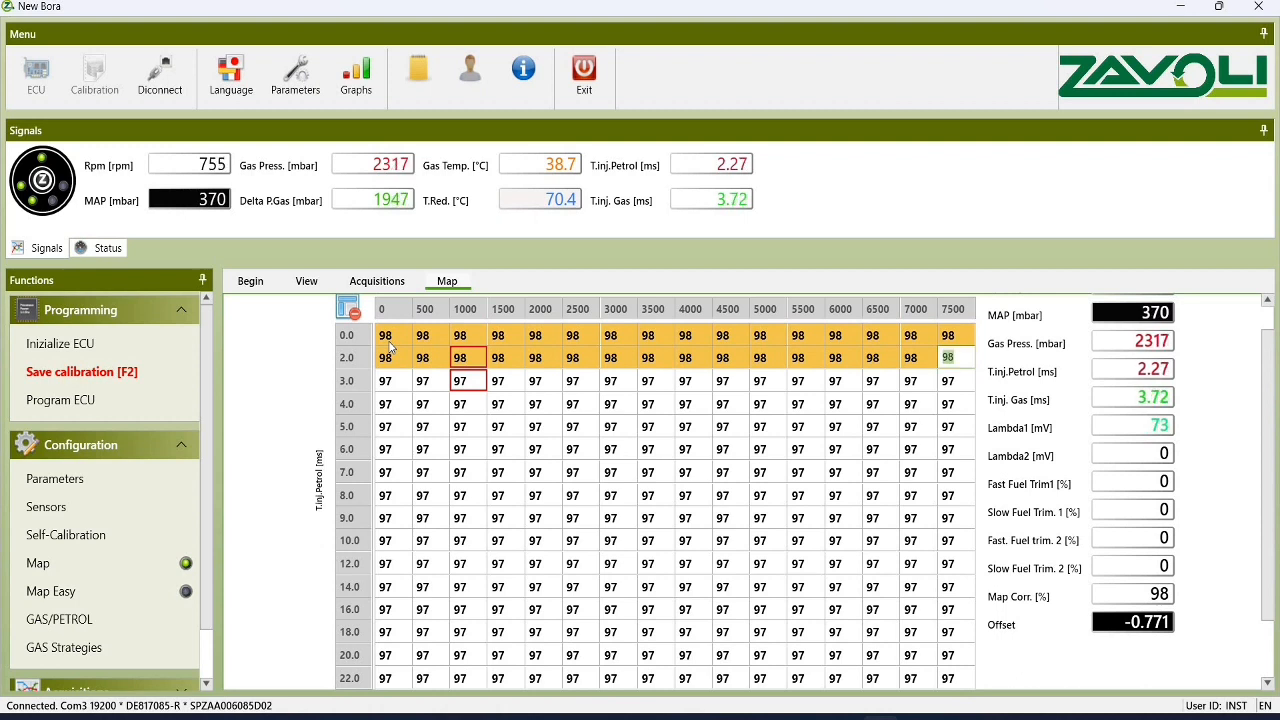
pyautogui.write('97')
pyautogui.press('Return')
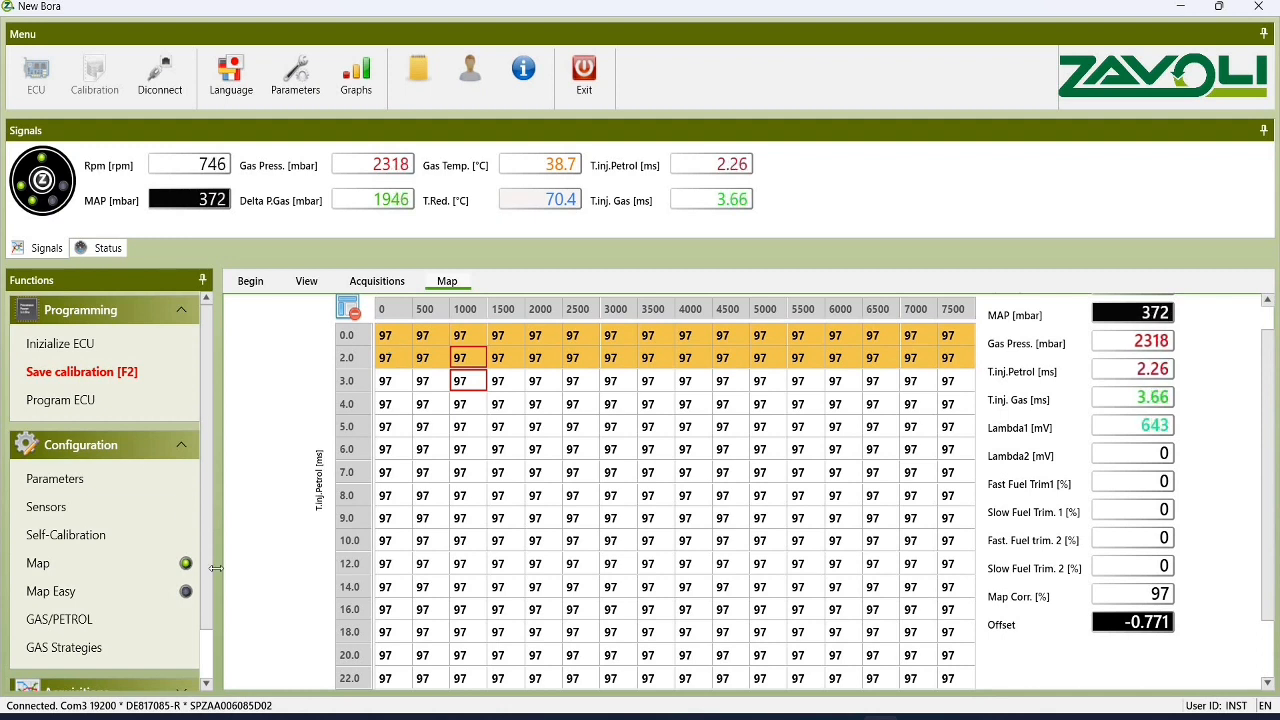
# Open the system diagnostics and set the gas meters' limit for forced starts on gas to 500.
pyautogui.scroll(-2, 207, 673)
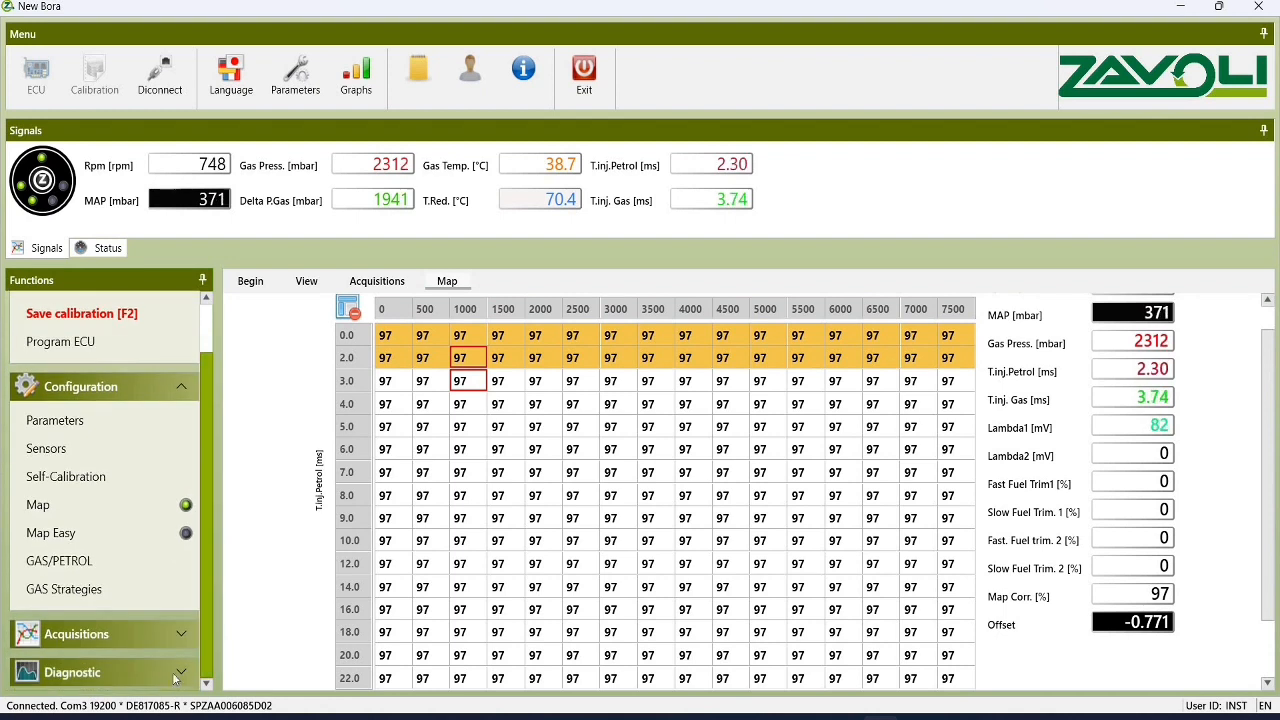
pyautogui.click(180, 668)
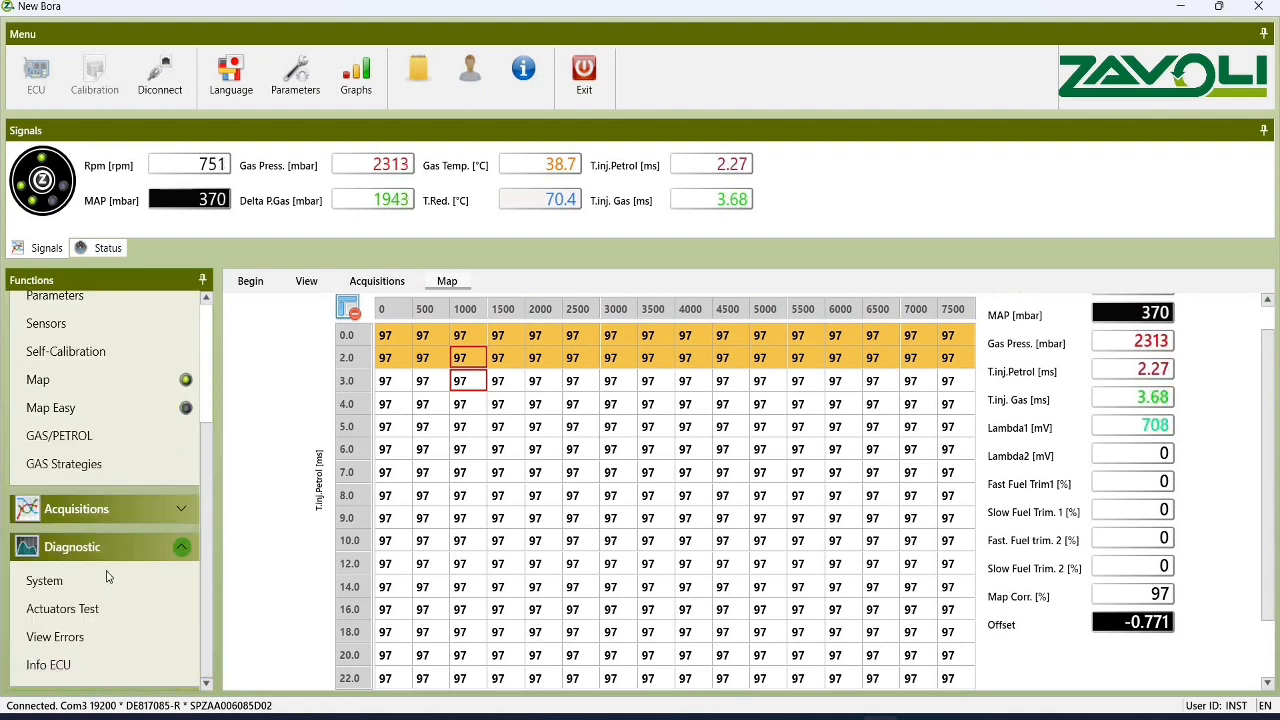
pyautogui.click(107, 581)
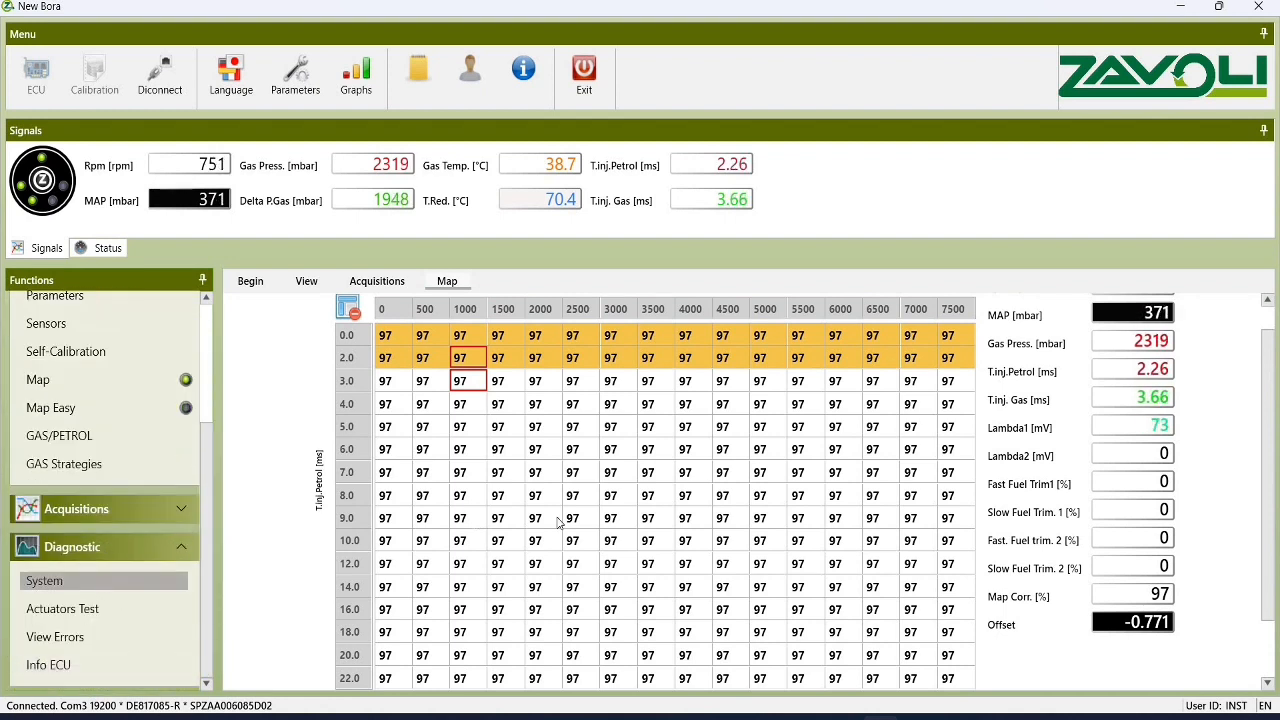
pyautogui.doubleClick(752, 523)
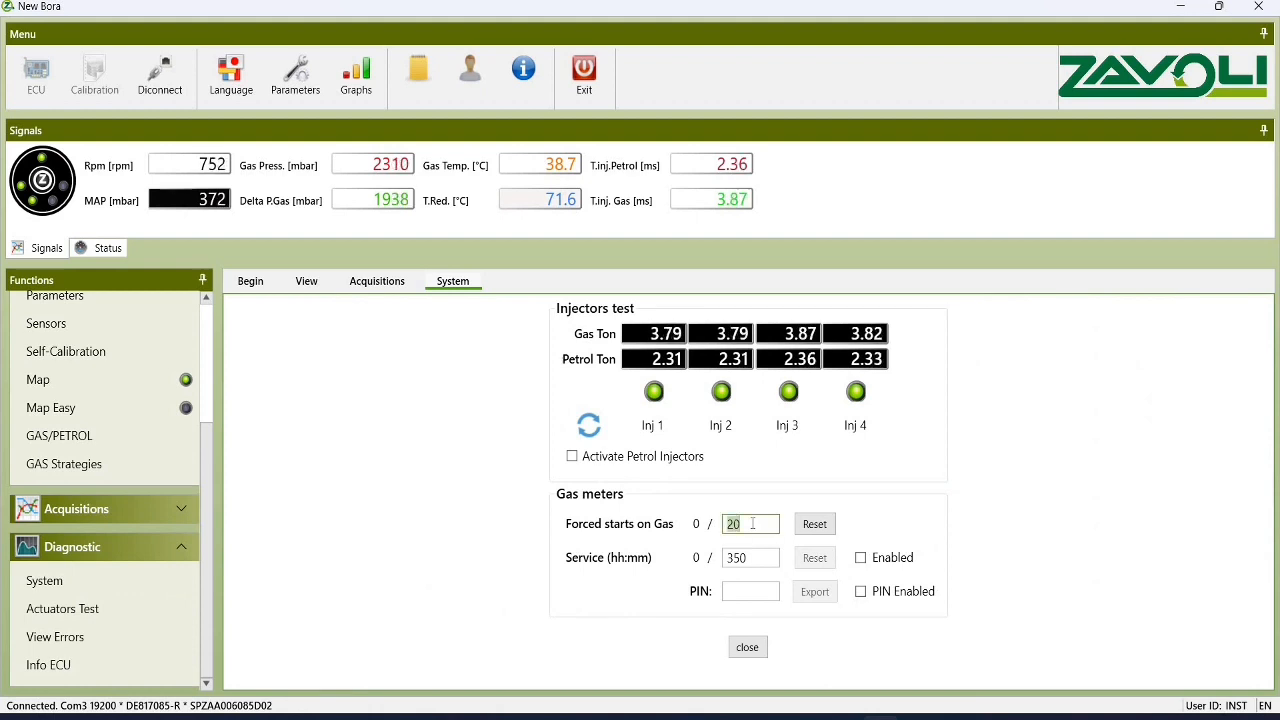
pyautogui.write('500')
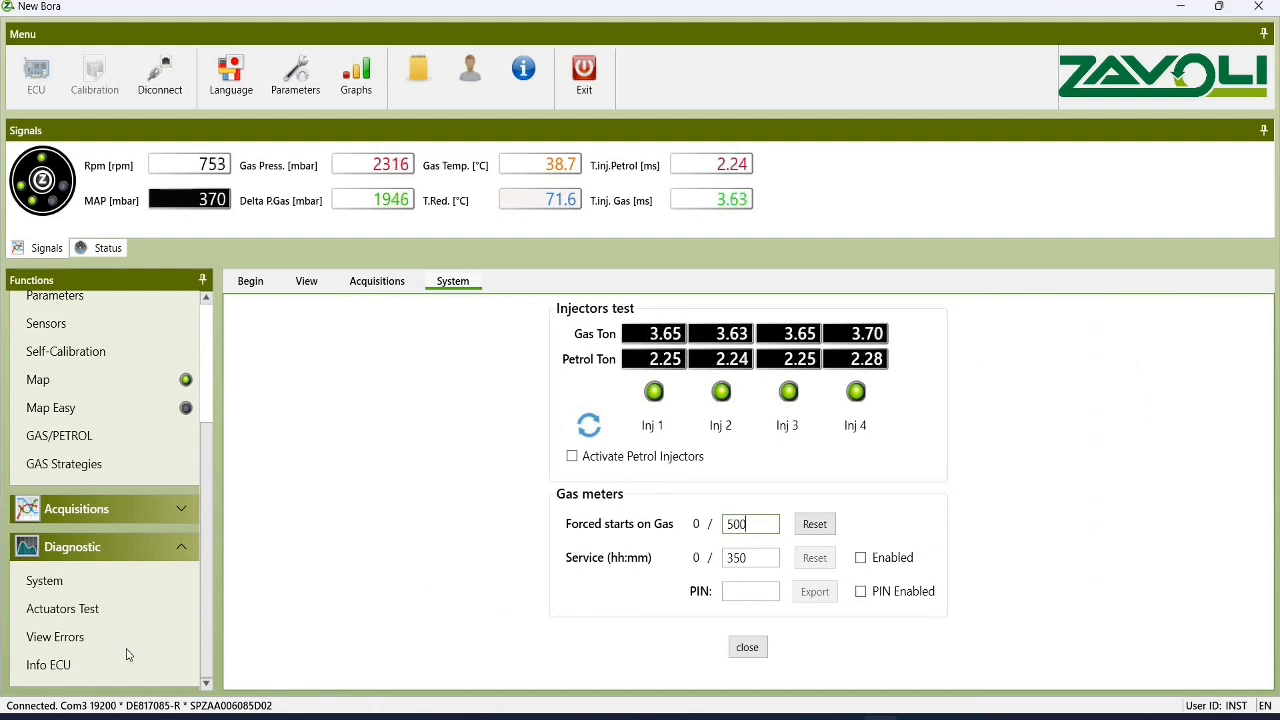
# View the ECU's diagnostic error list.
pyautogui.click(90, 636)
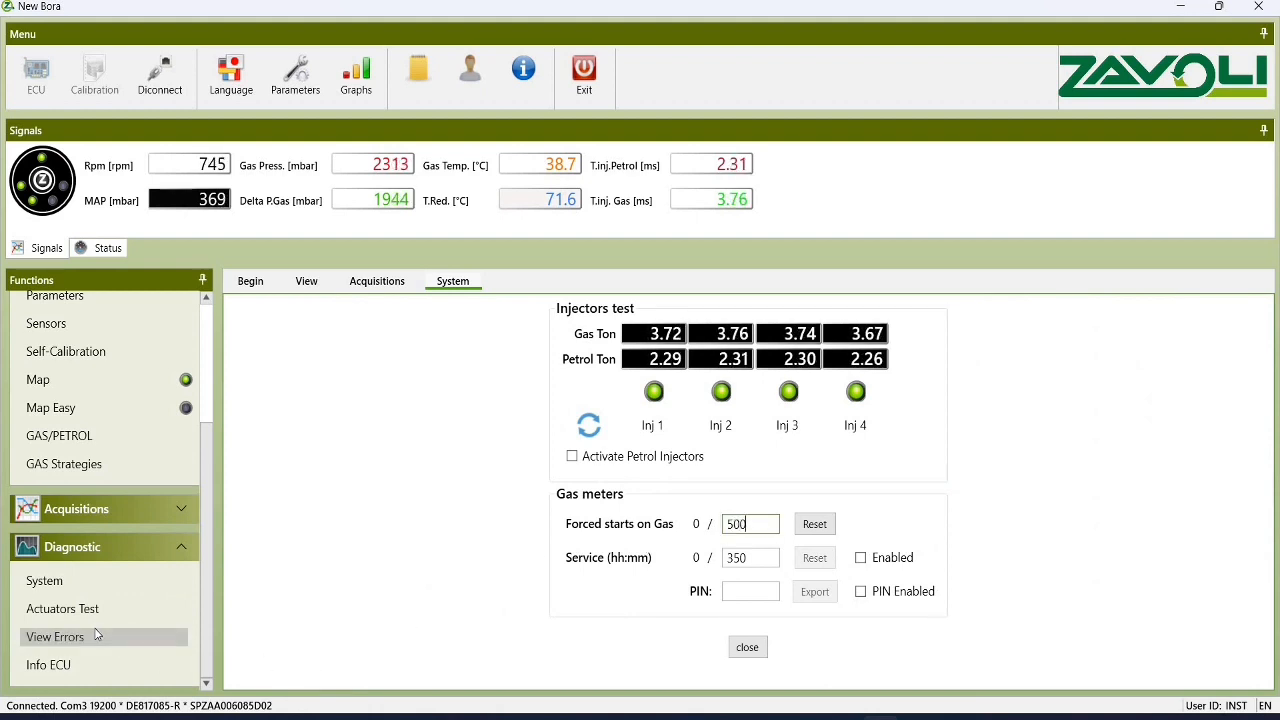
# Start the live acquisition graphs and widen the variables area until all variables can be read at once.
pyautogui.click(93, 518)
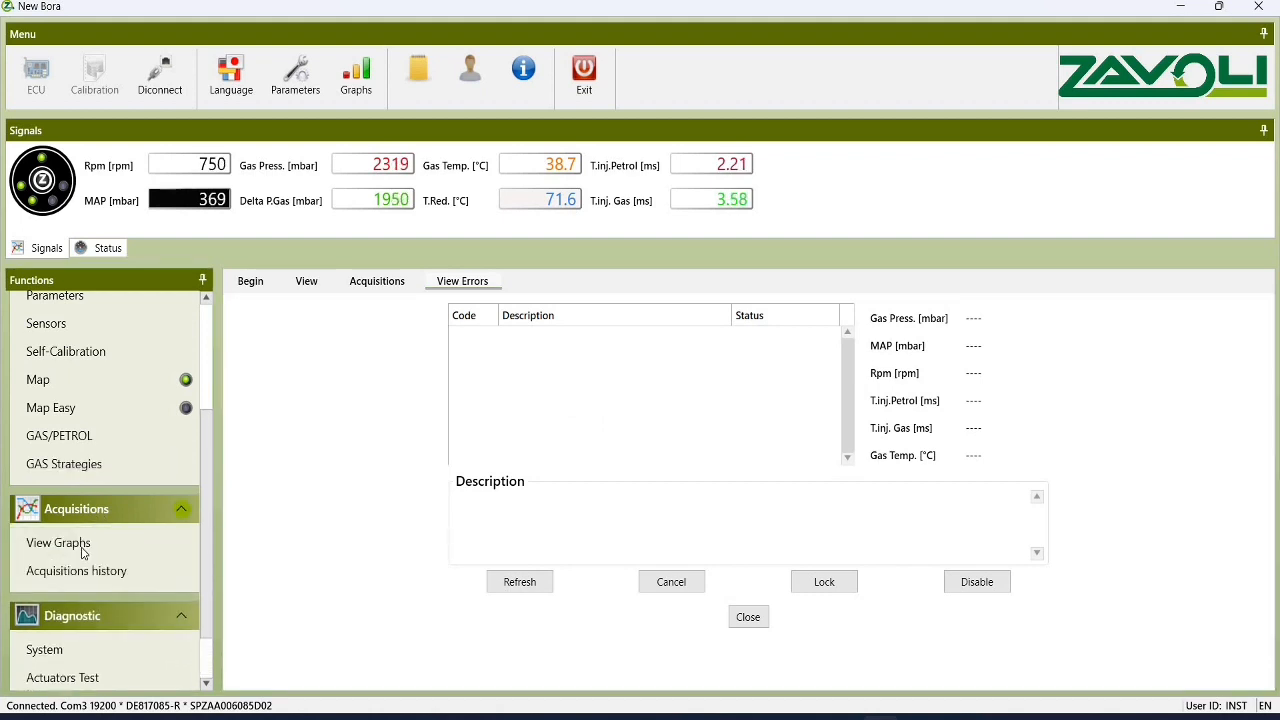
pyautogui.click(80, 543)
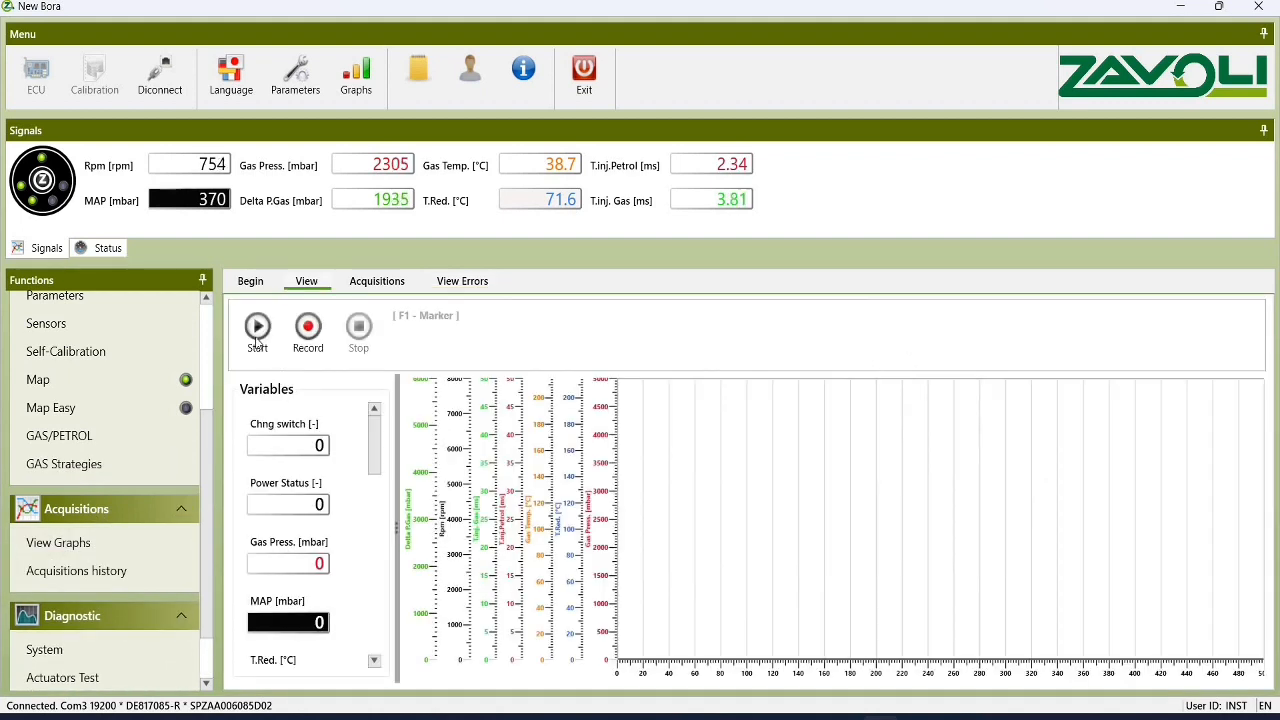
pyautogui.click(257, 330)
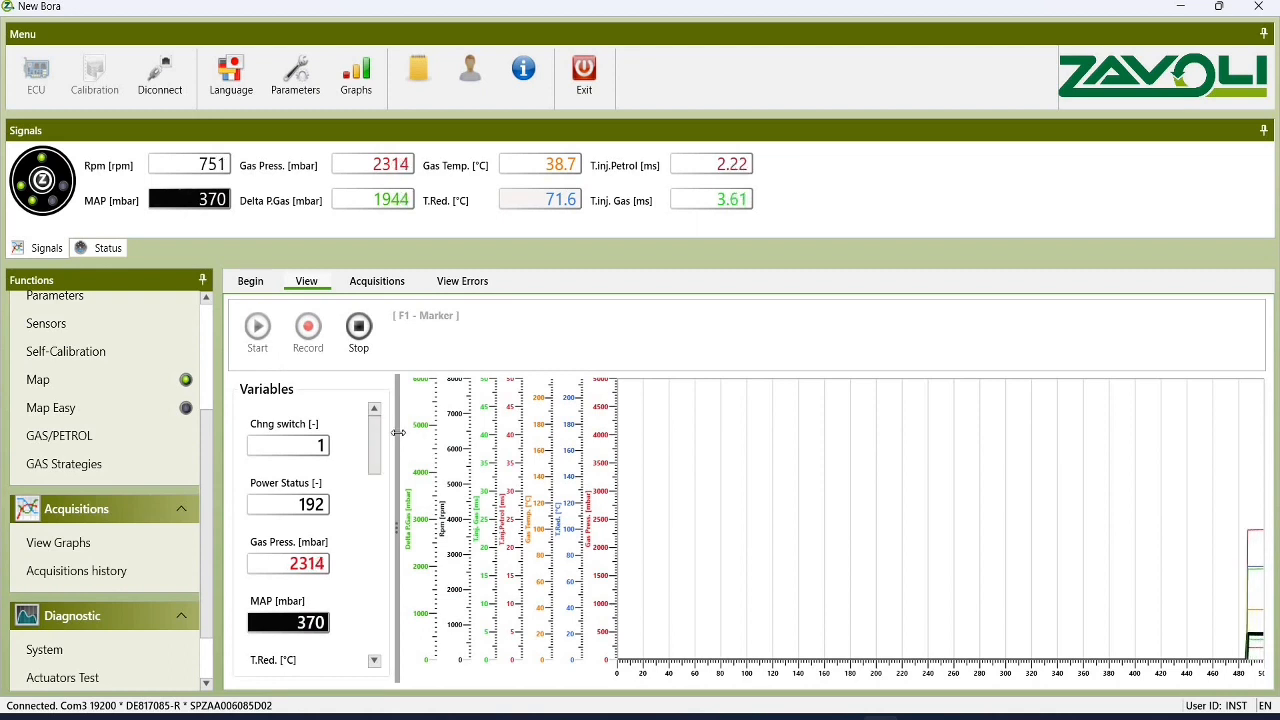
pyautogui.moveTo(490, 424); pyautogui.dragTo(793, 418)
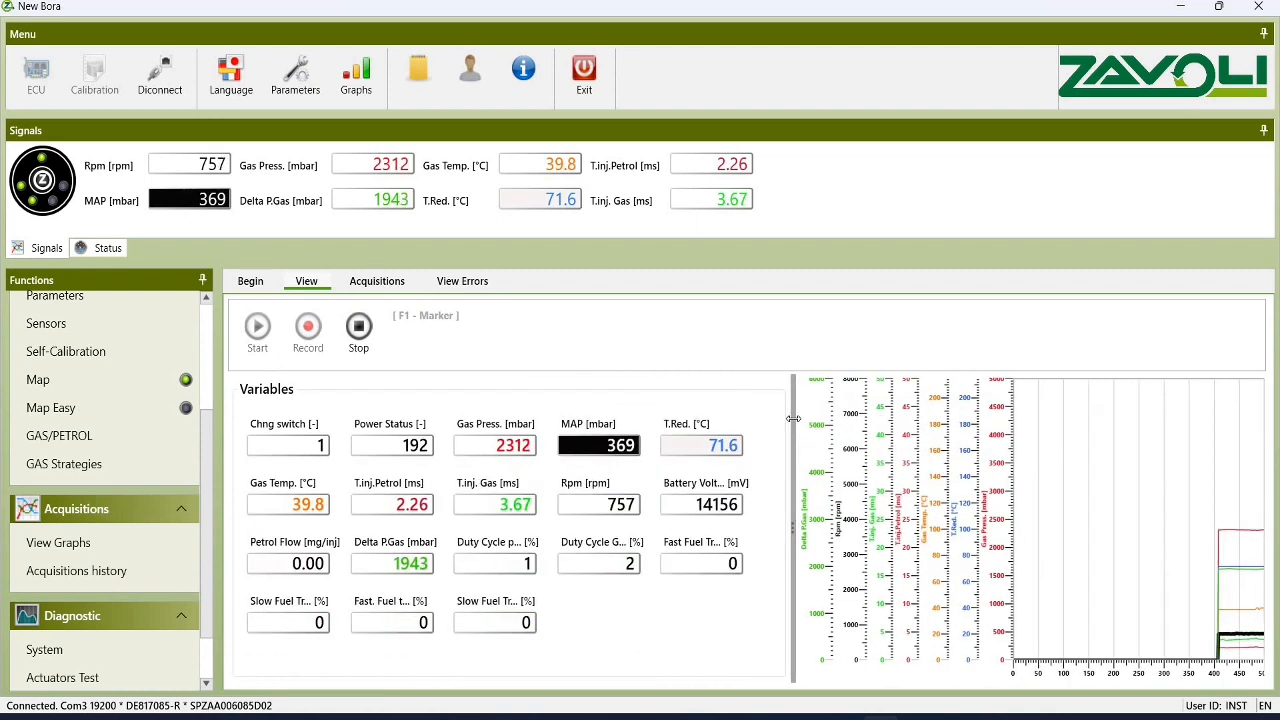
pyautogui.hotkey('ctrl', 's')
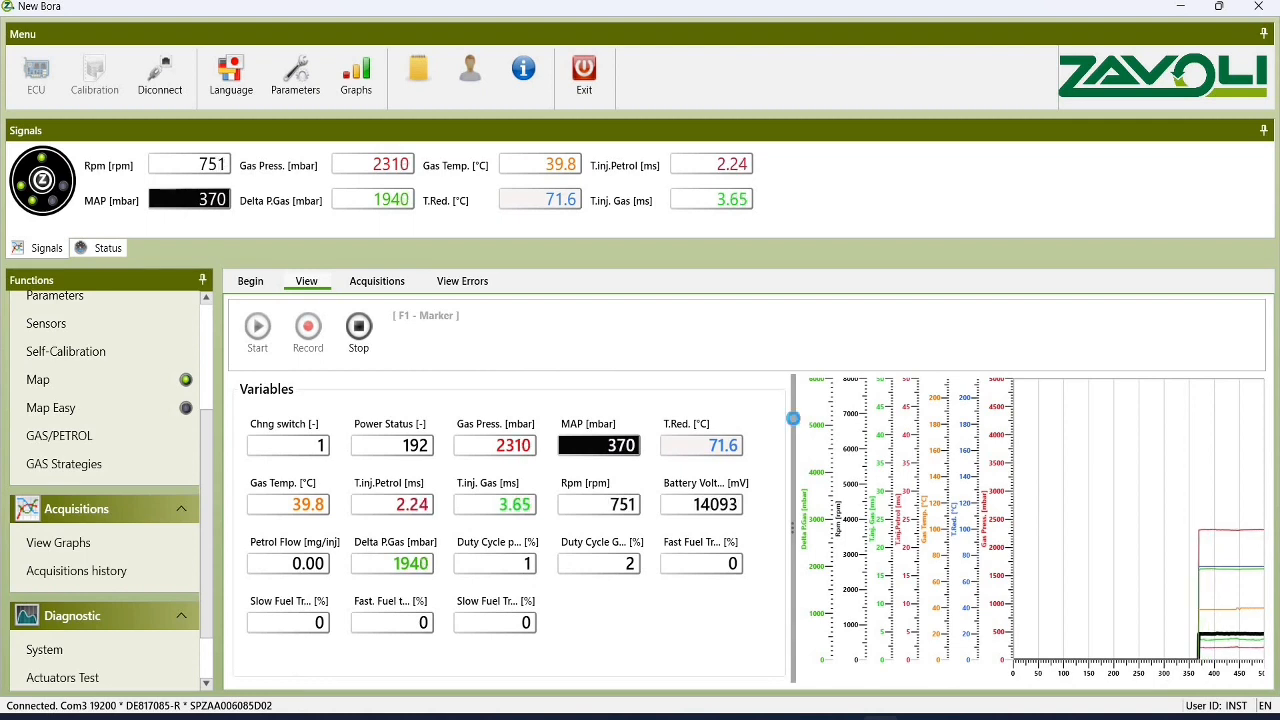